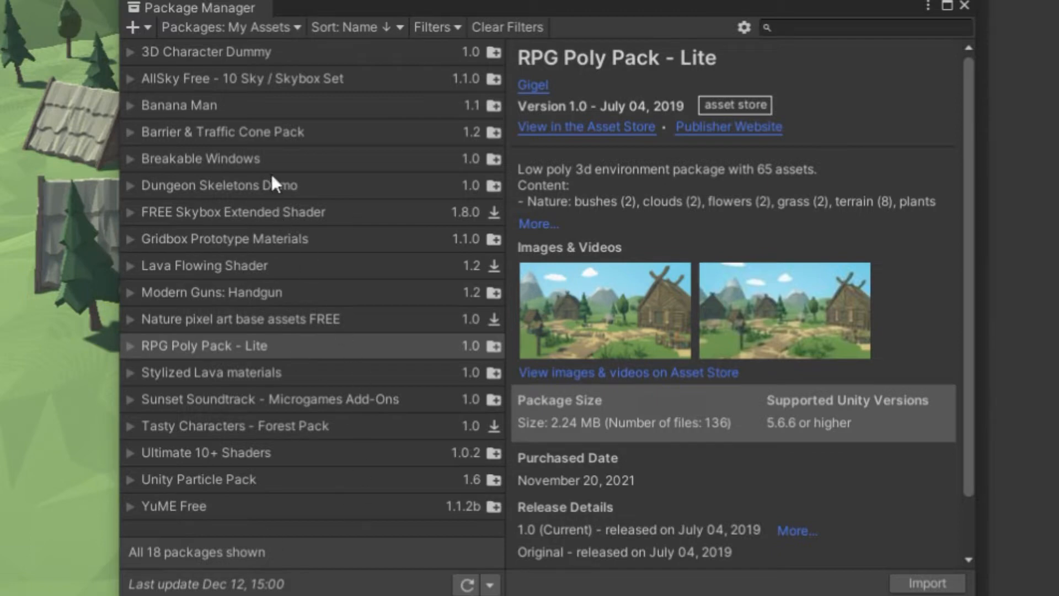
- Find the Post Processing package in the Unity Registry by searching for "post processing" and install it
{"action": "left_click", "coordinate": [279, 26]}
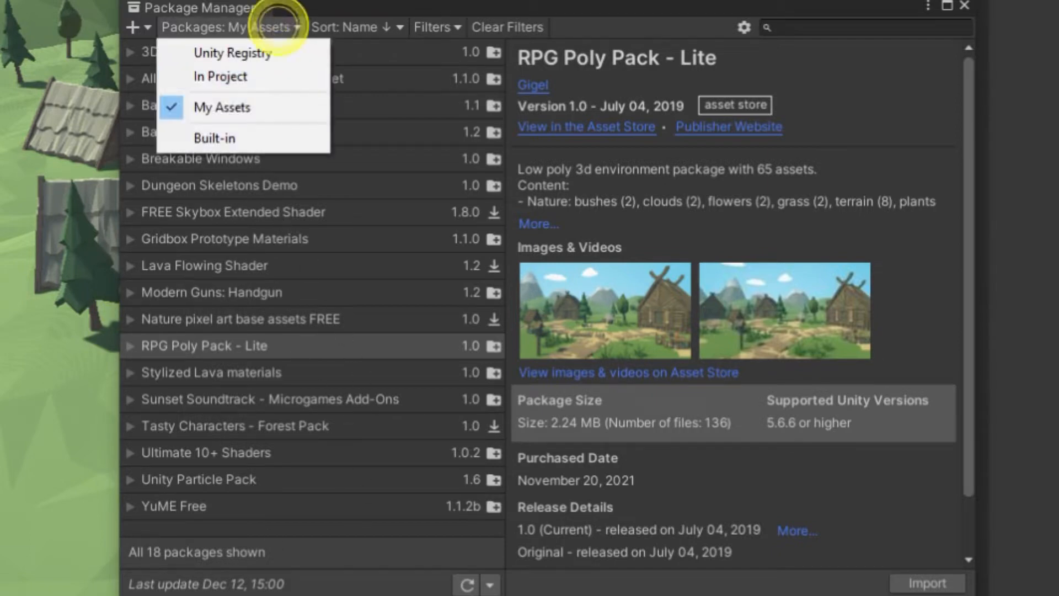
{"action": "left_click", "coordinate": [238, 50]}
{"action": "left_click", "coordinate": [823, 28]}
{"action": "type", "text": "post processing"}
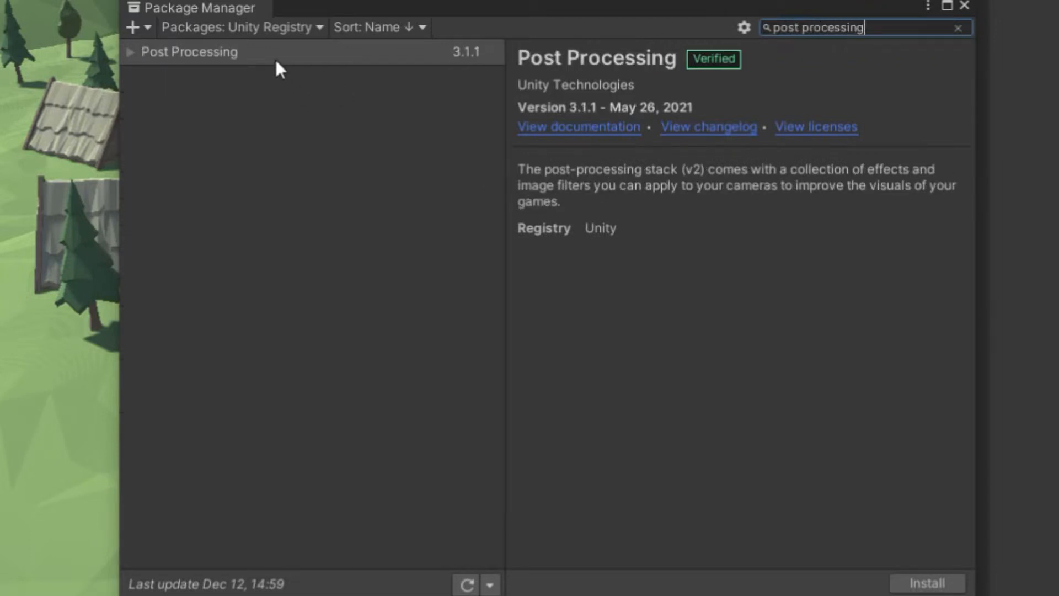
{"action": "left_click", "coordinate": [266, 50]}
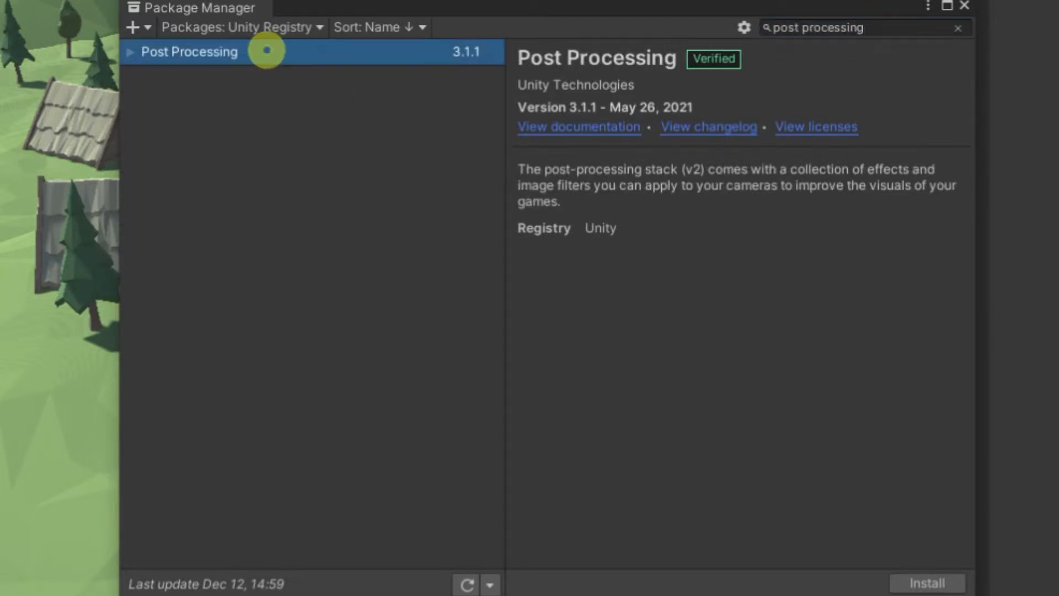
{"action": "left_click", "coordinate": [904, 582]}
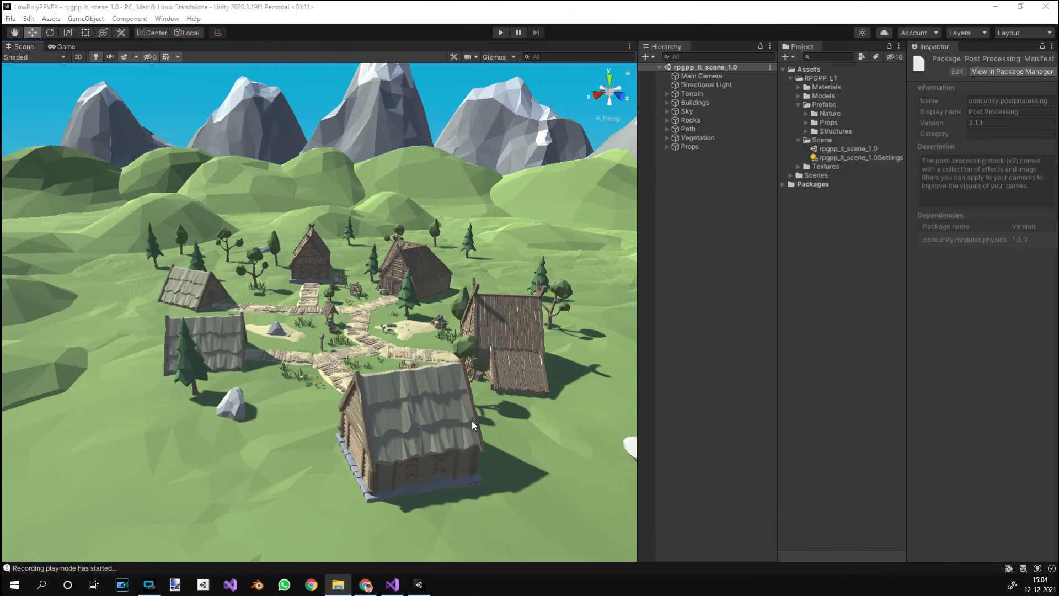
- Add a Post-process Layer component to the Main Camera
{"action": "left_click", "coordinate": [697, 78]}
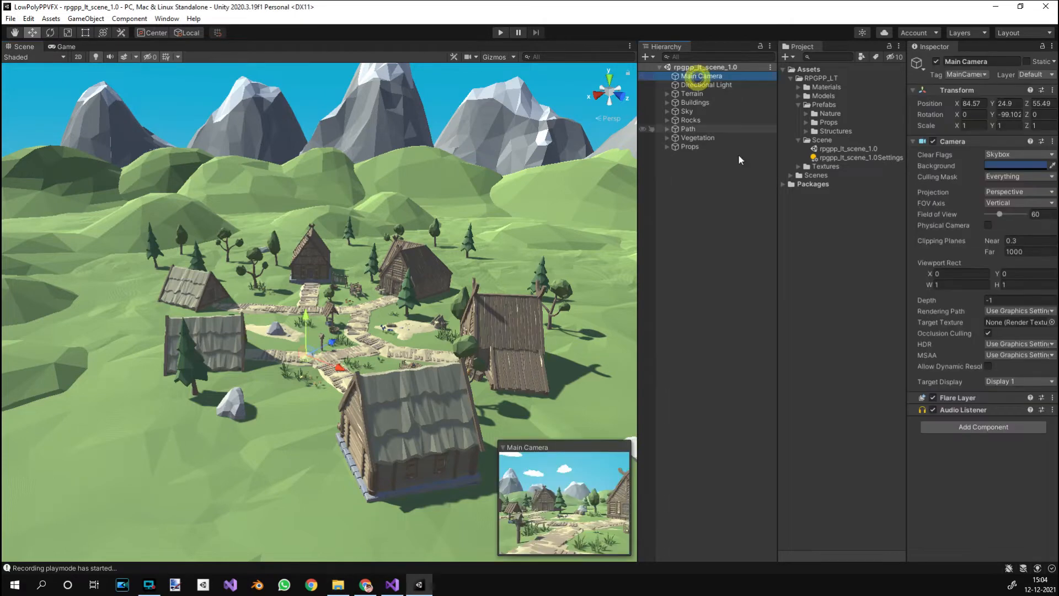
{"action": "left_click", "coordinate": [975, 427]}
{"action": "type", "text": "post prc"}
{"action": "key", "text": "BackSpace"}
{"action": "type", "text": "oc"}
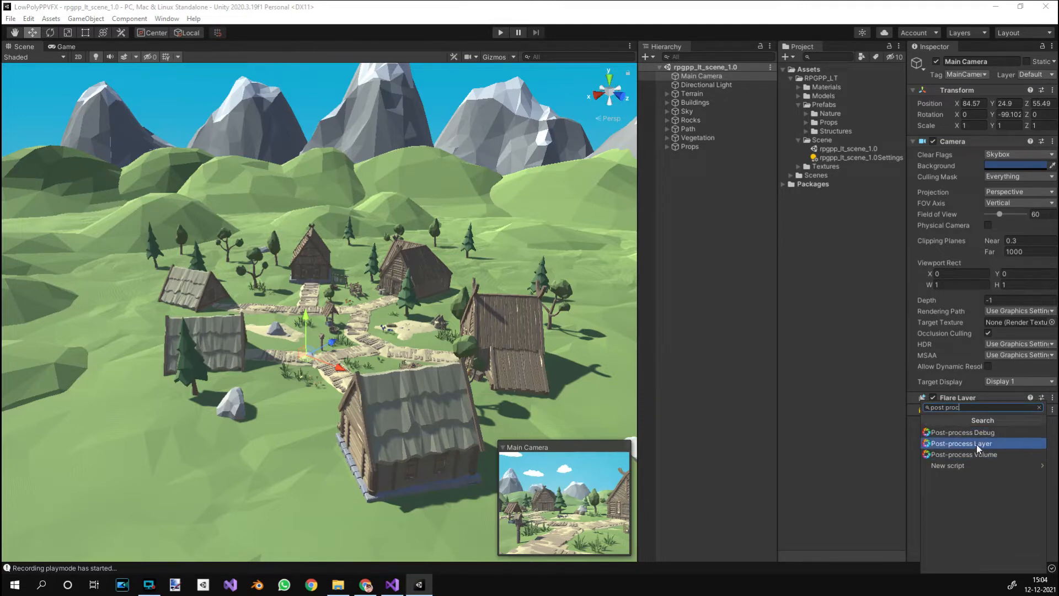
{"action": "left_click", "coordinate": [978, 448]}
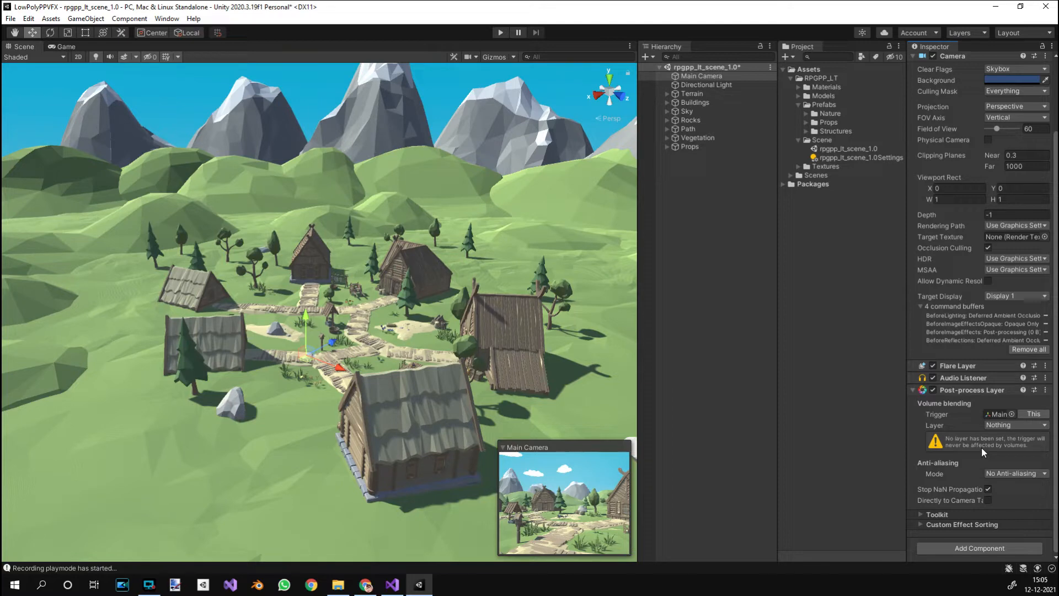
- Create a new project layer named "Post Processing" in User Layer 3
{"action": "left_click", "coordinate": [1008, 425]}
{"action": "left_click", "coordinate": [954, 429]}
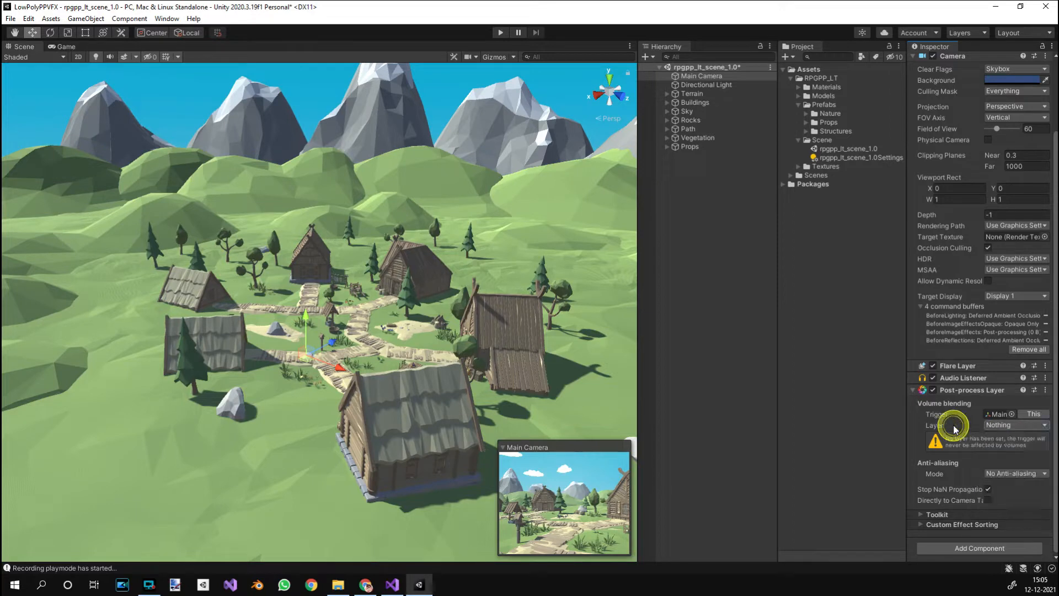
{"action": "scroll", "coordinate": [956, 430], "scroll_direction": "up", "scroll_amount": 3}
{"action": "left_click", "coordinate": [1027, 74]}
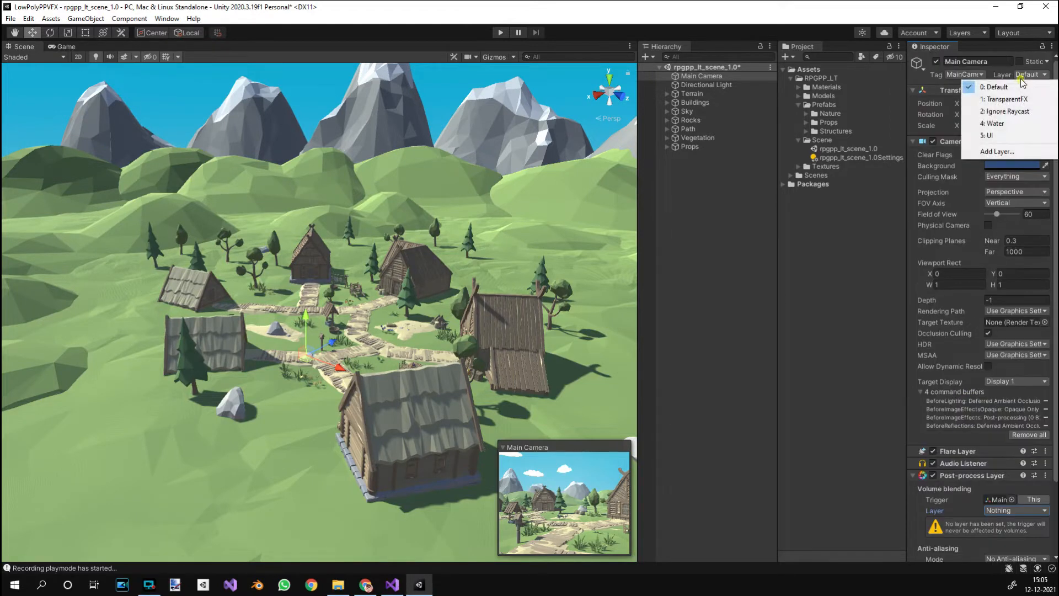
{"action": "left_click", "coordinate": [1001, 151]}
{"action": "left_click", "coordinate": [1002, 156]}
{"action": "type", "text": "Pos"}
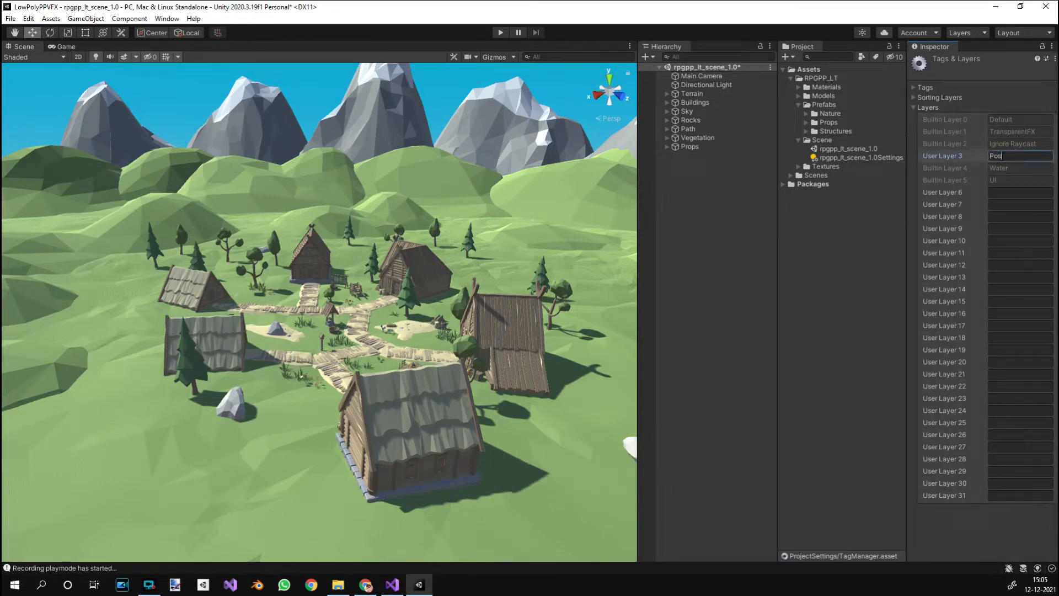
{"action": "type", "text": "t Processing"}
- Assign the Post Processing layer to the Main Camera's Post-process Layer component and to the Main Camera object itself
{"action": "left_click", "coordinate": [703, 76]}
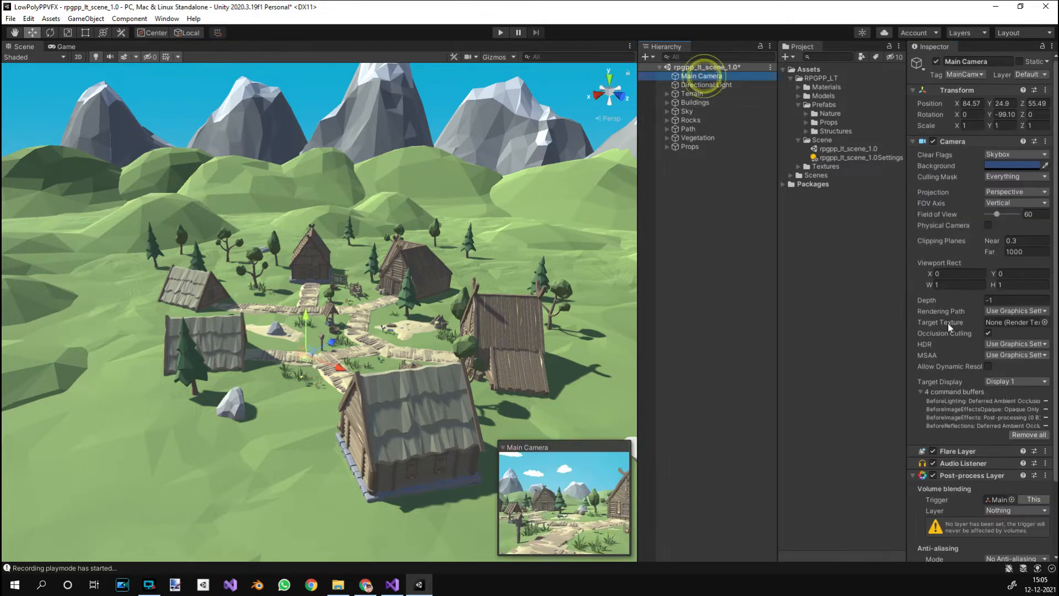
{"action": "left_click", "coordinate": [1003, 428]}
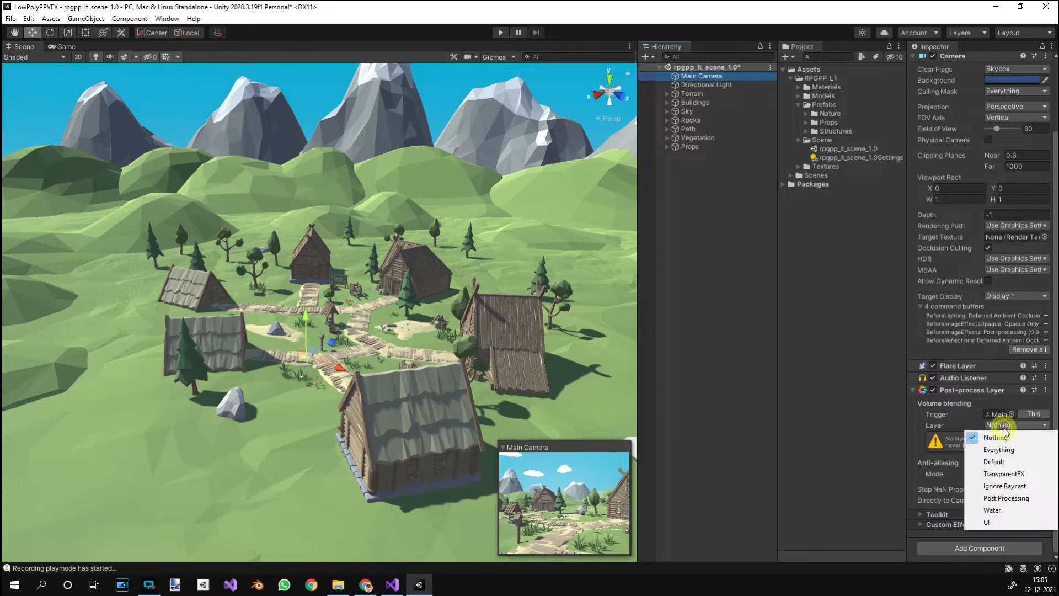
{"action": "left_click", "coordinate": [1007, 498]}
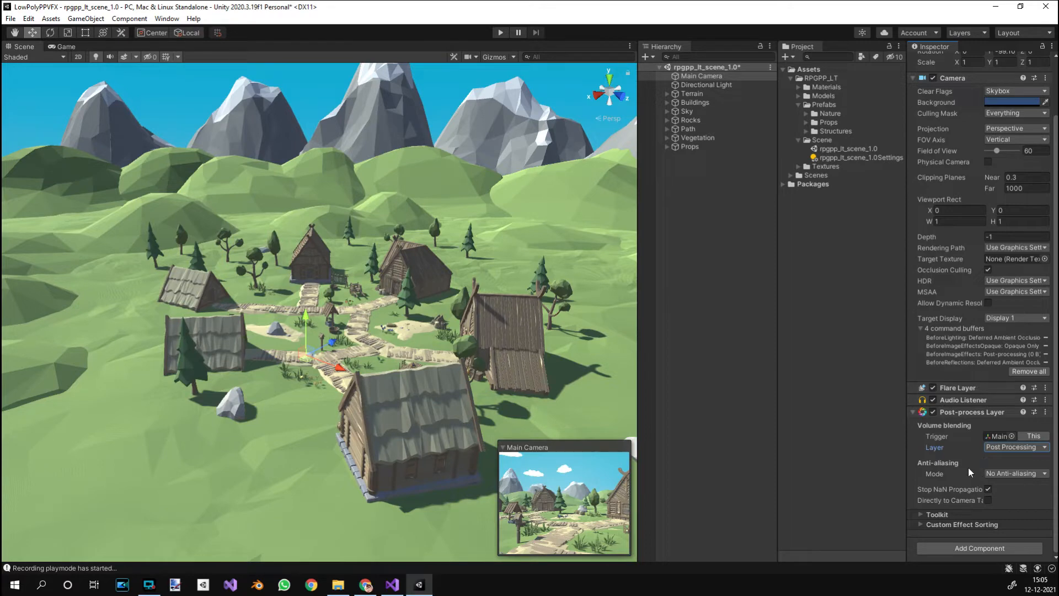
{"action": "scroll", "coordinate": [968, 461], "scroll_direction": "up", "scroll_amount": 3}
{"action": "left_click", "coordinate": [1039, 78]}
{"action": "left_click", "coordinate": [997, 126]}
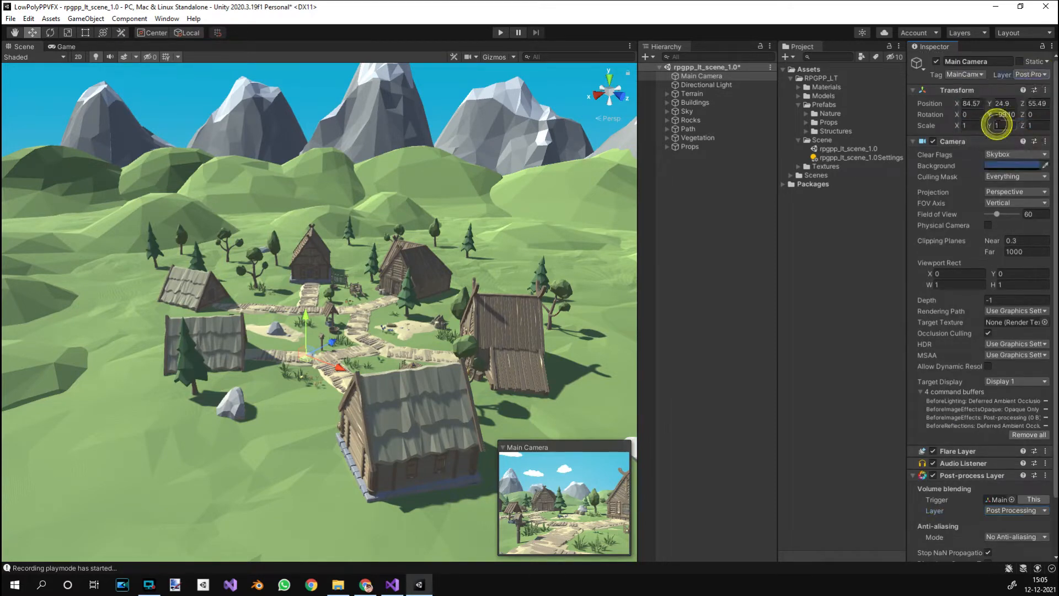
- Add a global Post-process Volume component with a new profile to the Main Camera
{"action": "scroll", "coordinate": [987, 385], "scroll_direction": "down", "scroll_amount": 2}
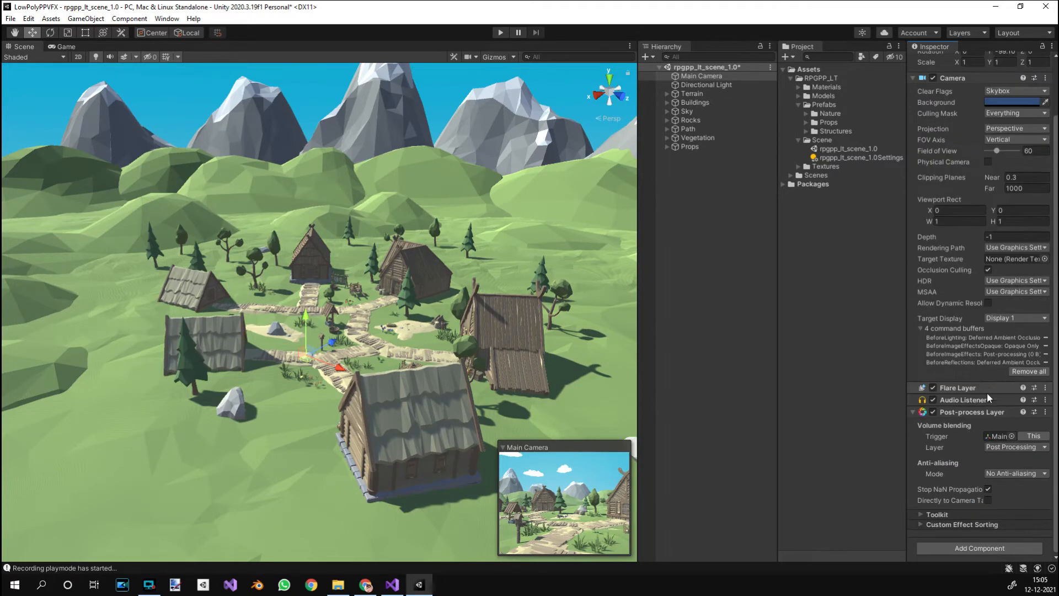
{"action": "left_click", "coordinate": [968, 548]}
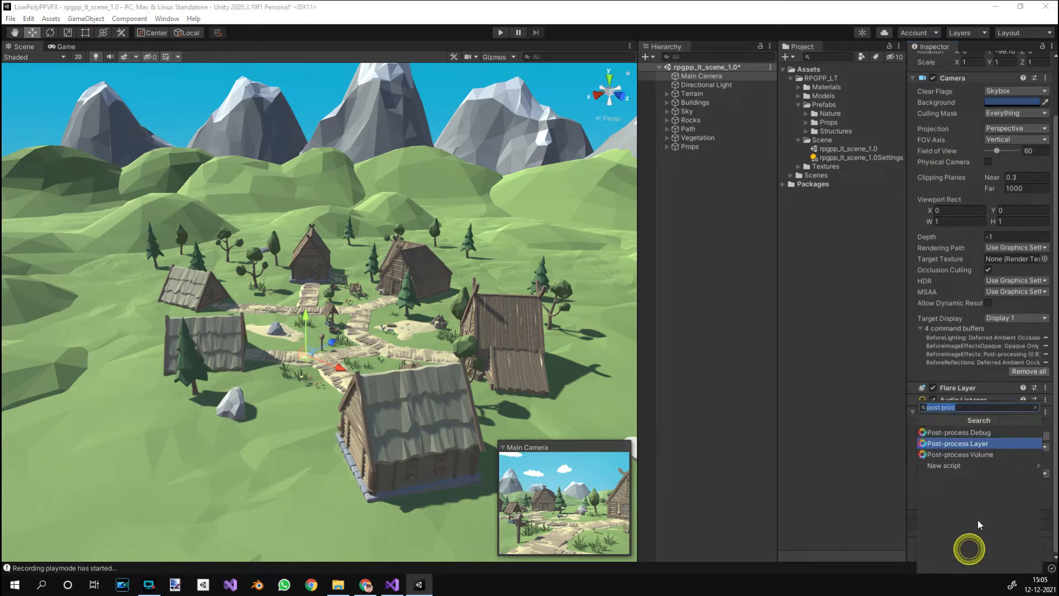
{"action": "left_click", "coordinate": [980, 459]}
{"action": "scroll", "coordinate": [980, 460], "scroll_direction": "down", "scroll_amount": 4}
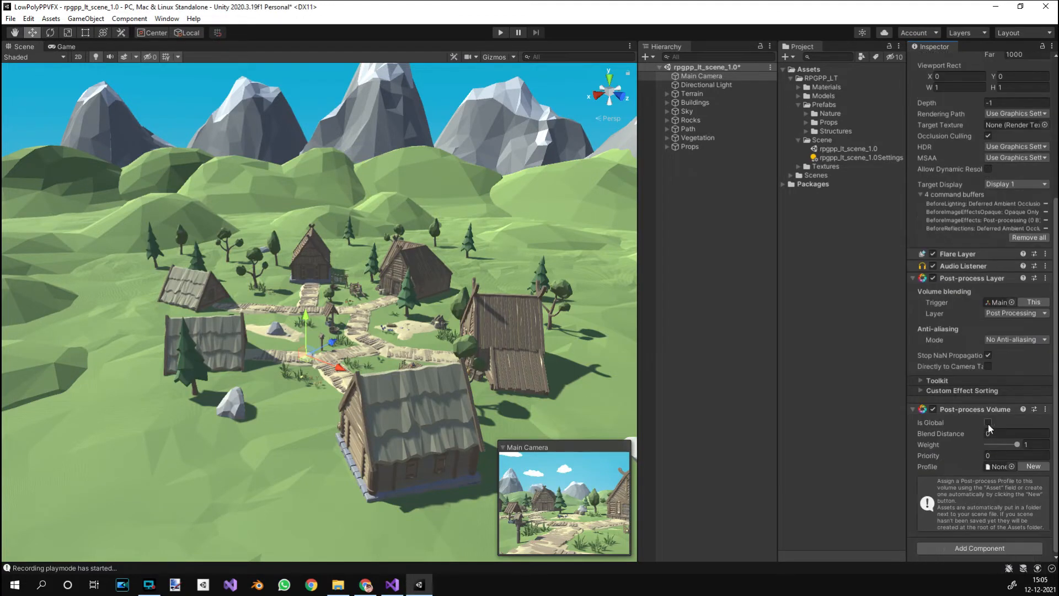
{"action": "left_click", "coordinate": [988, 423]}
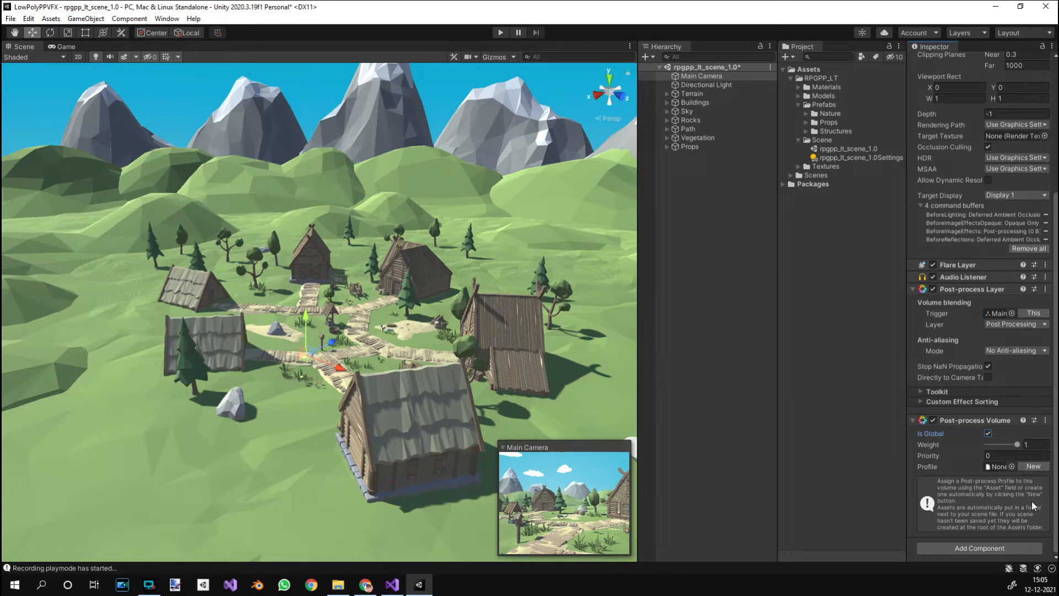
{"action": "left_click", "coordinate": [1033, 467]}
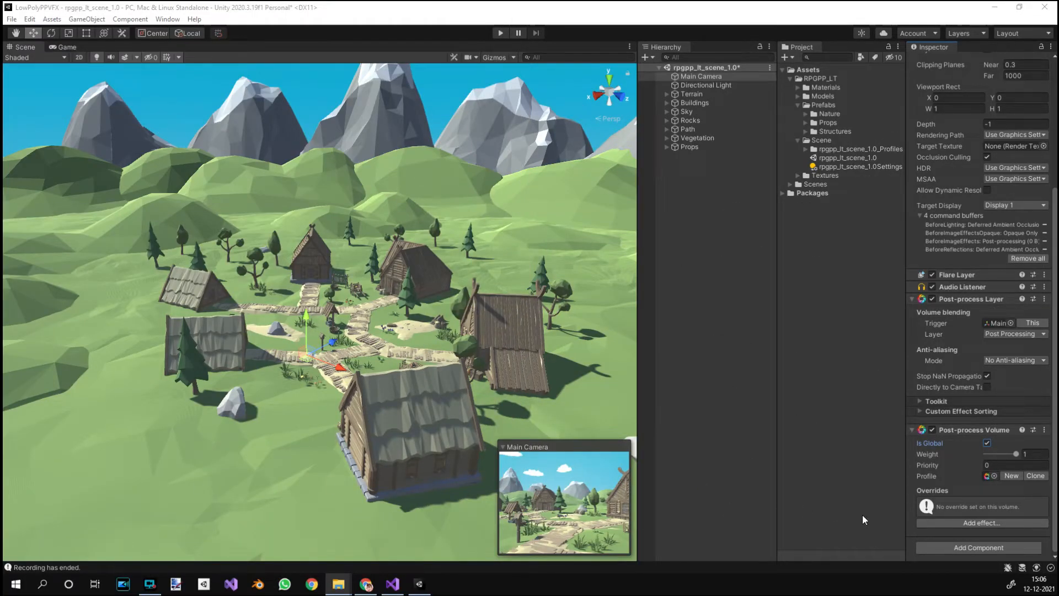
- Add a Bloom effect to the Post-process Volume and enable all of its override parameters
{"action": "left_click", "coordinate": [982, 522]}
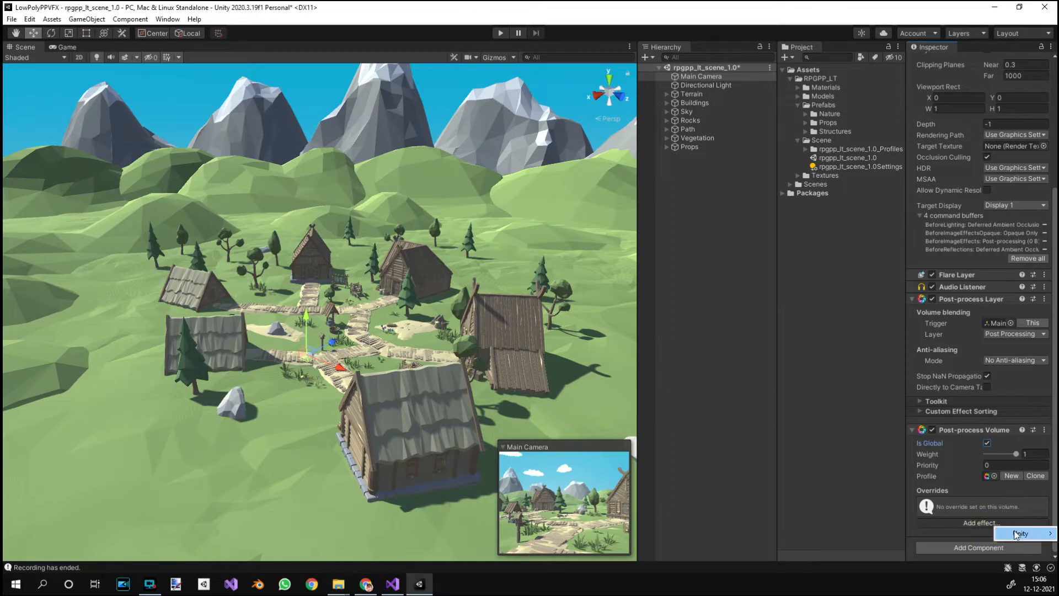
{"action": "mouse_move", "coordinate": [1018, 533]}
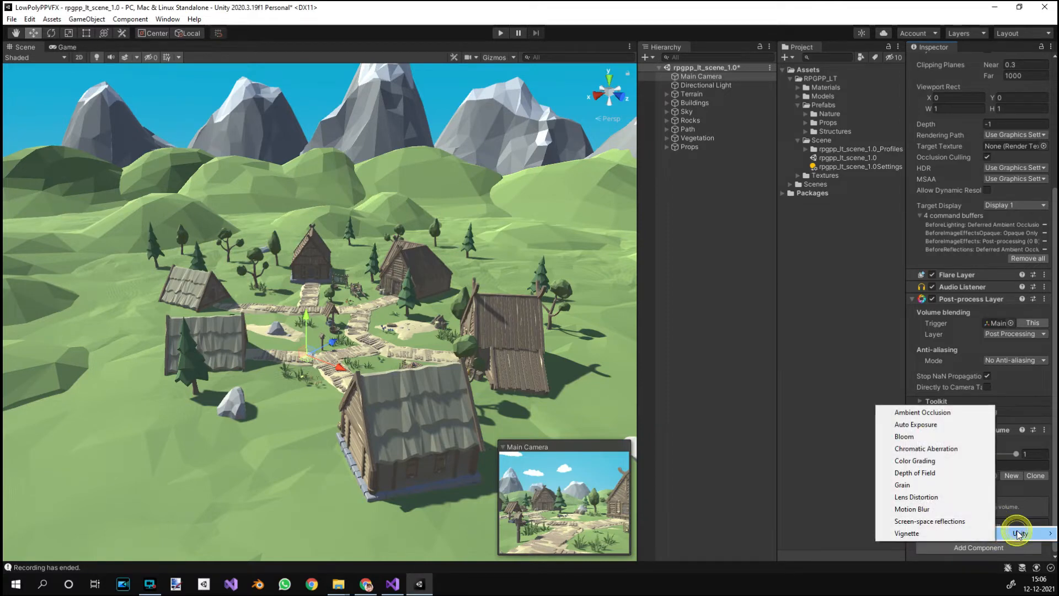
{"action": "left_click", "coordinate": [924, 436]}
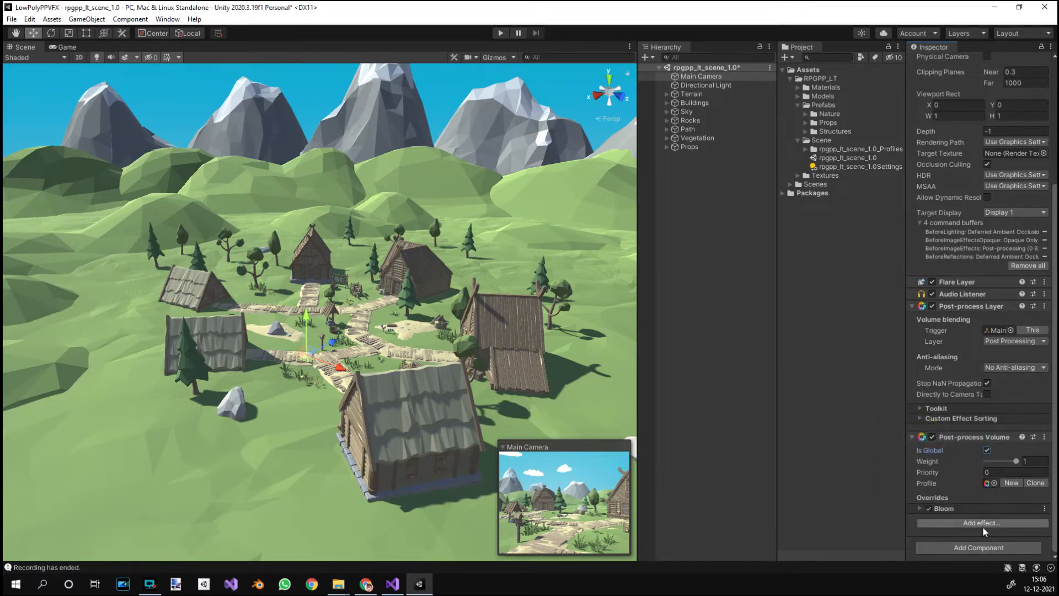
{"action": "left_click", "coordinate": [919, 508]}
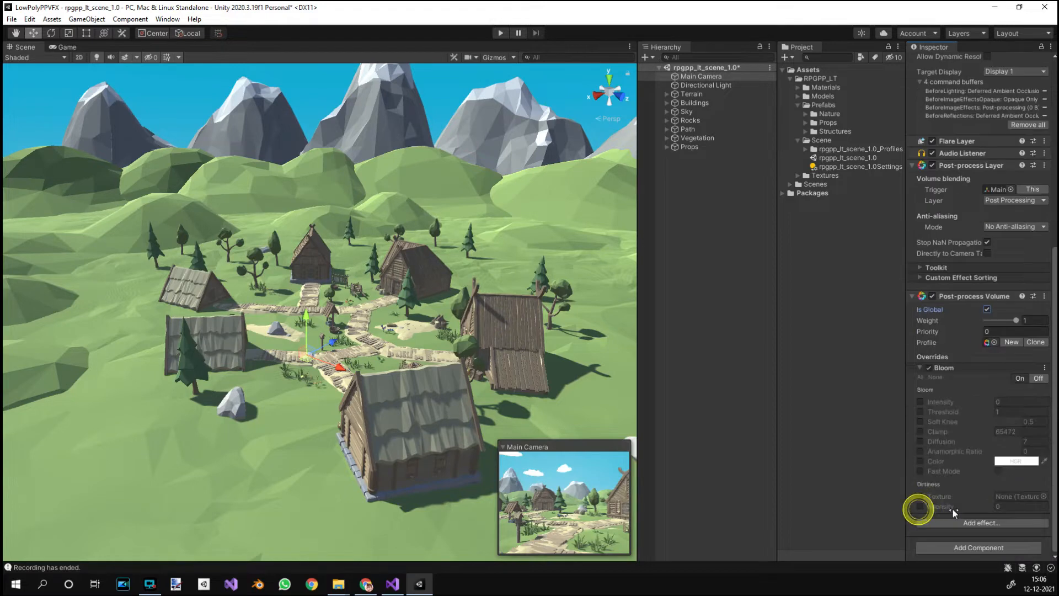
{"action": "left_click", "coordinate": [920, 377]}
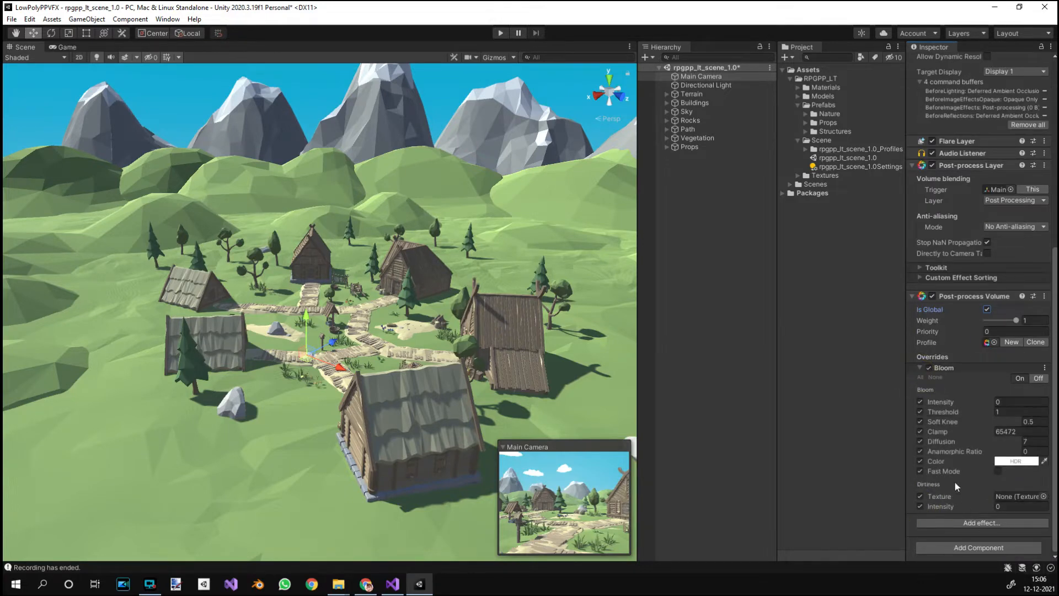
- Try increasing Bloom intensity values one by one and set the intensity to 6
{"action": "left_click", "coordinate": [1006, 403]}
{"action": "type", "text": "1"}
{"action": "key", "text": "BackSpace"}
{"action": "type", "text": "2"}
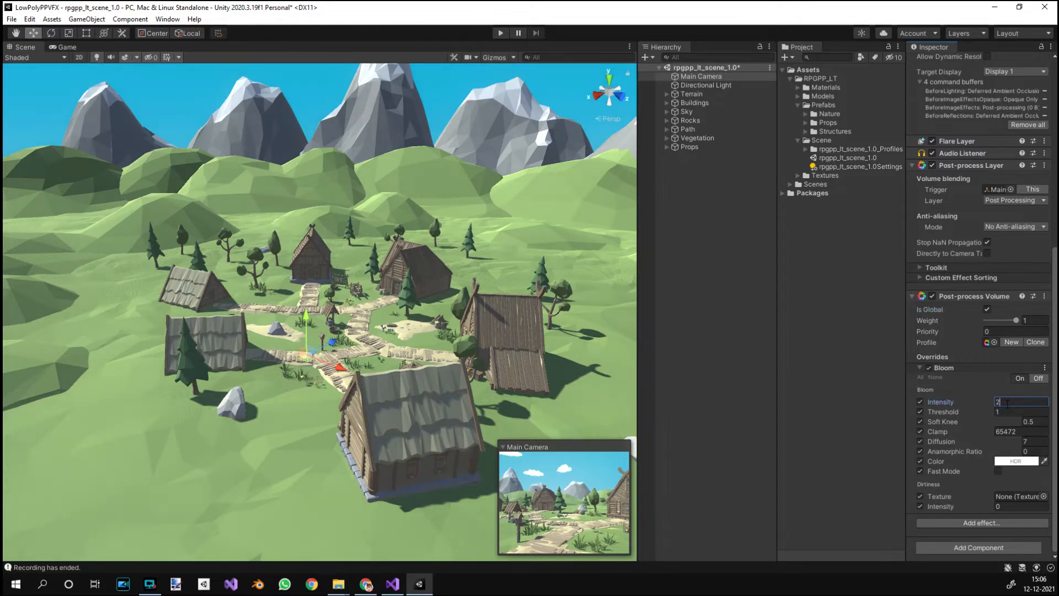
{"action": "key", "text": "BackSpace"}
{"action": "type", "text": "3"}
{"action": "key", "text": "BackSpace"}
{"action": "type", "text": "4"}
{"action": "key", "text": "BackSpace"}
{"action": "type", "text": "5"}
{"action": "key", "text": "BackSpace"}
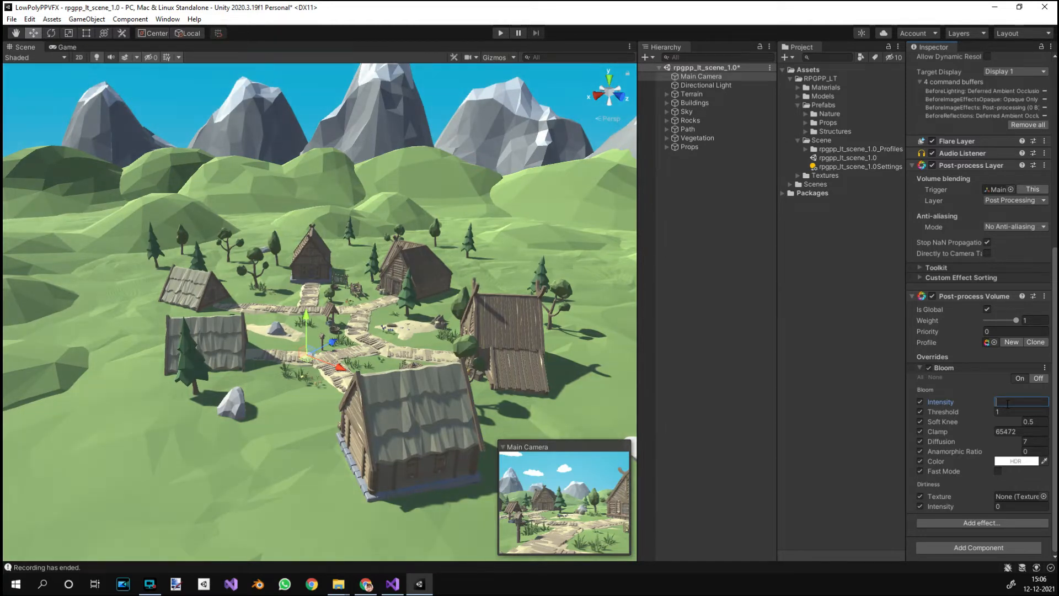
{"action": "type", "text": "6"}
- Examine the village closer up and switch the Bloom effect off and on again to compare its look
{"action": "right_click_drag", "start_coordinate": [484, 281], "coordinate": [505, 313]}
{"action": "scroll", "coordinate": [505, 313], "scroll_direction": "up", "scroll_amount": 3}
{"action": "scroll", "coordinate": [506, 313], "scroll_direction": "down", "scroll_amount": 3}
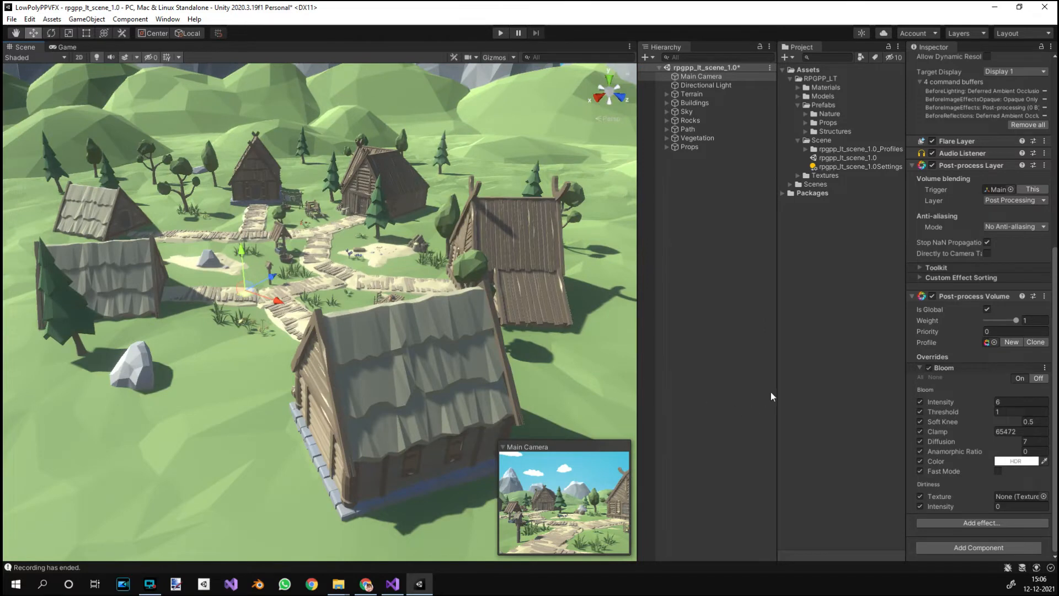
{"action": "left_click", "coordinate": [1030, 379]}
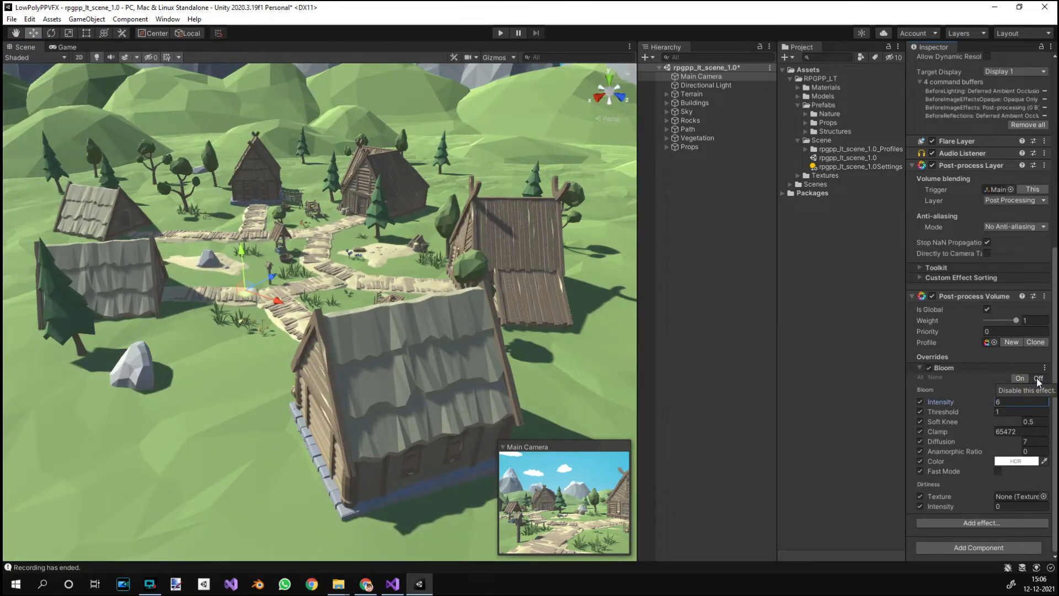
{"action": "left_click", "coordinate": [1021, 380]}
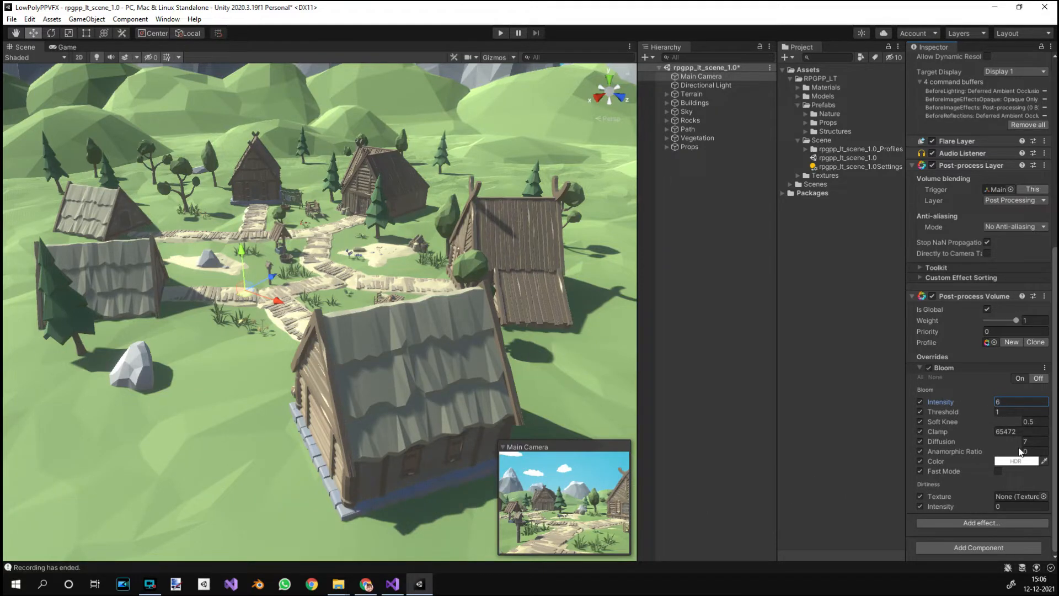
- Add a Vignette effect to the Post-process Volume with all parameters enabled and an intensity of 0.4
{"action": "left_click", "coordinate": [998, 522]}
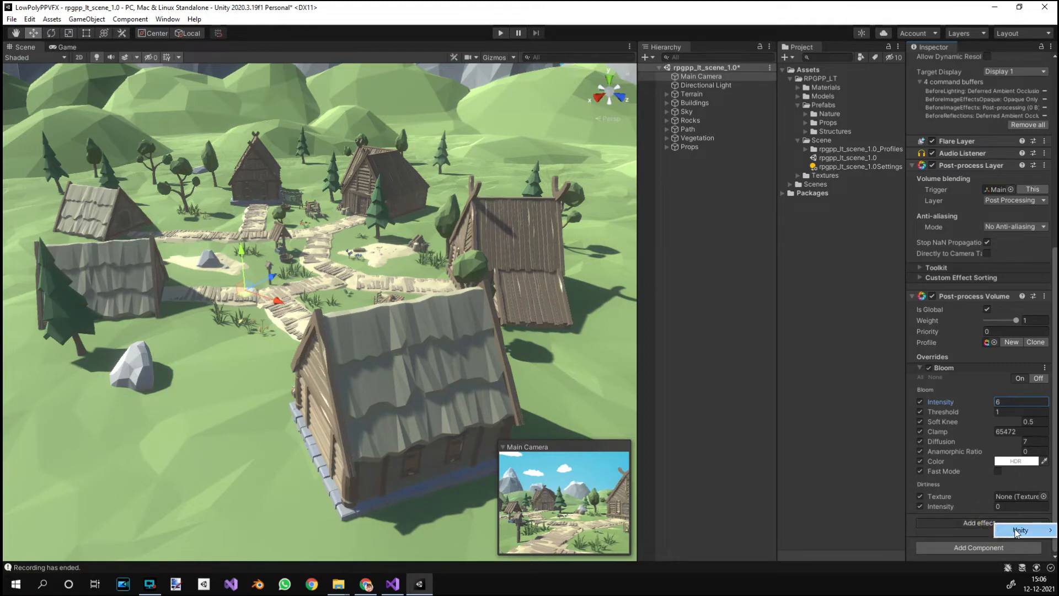
{"action": "mouse_move", "coordinate": [1009, 530]}
{"action": "left_click", "coordinate": [908, 530]}
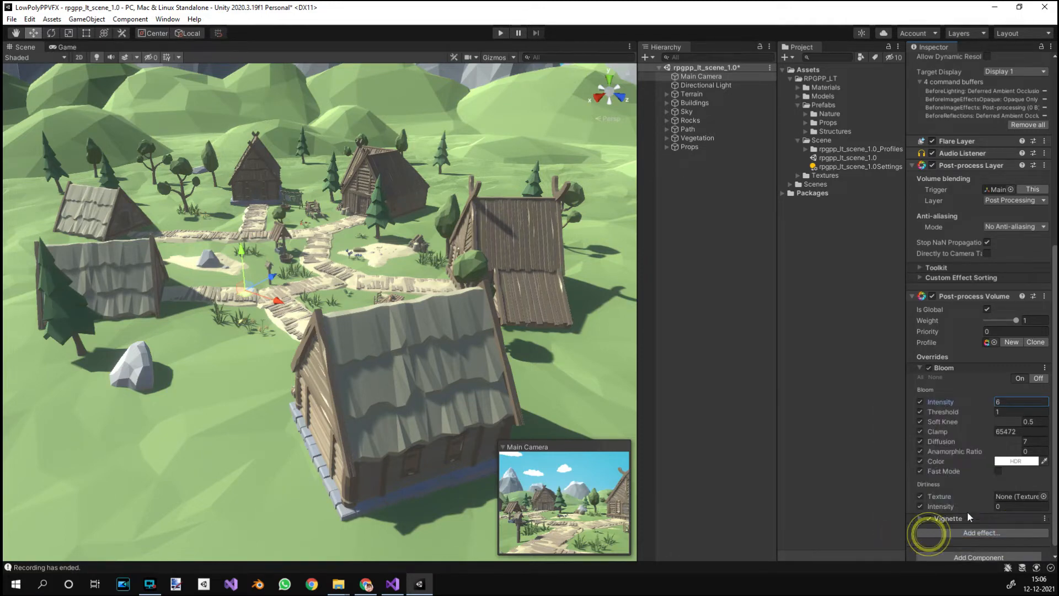
{"action": "left_click", "coordinate": [919, 508]}
{"action": "scroll", "coordinate": [959, 513], "scroll_direction": "down", "scroll_amount": 3}
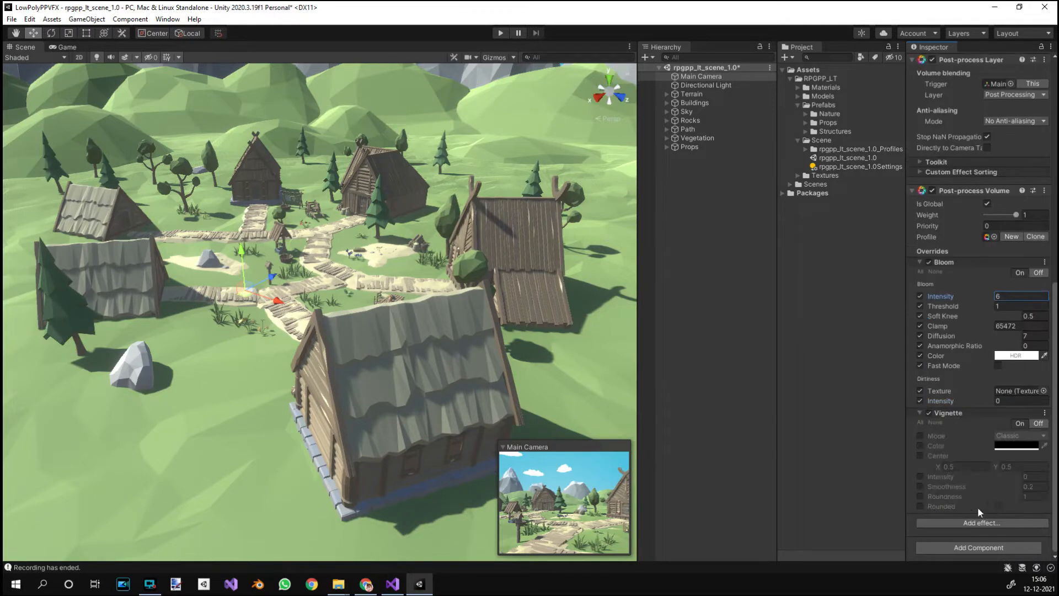
{"action": "left_click", "coordinate": [920, 422]}
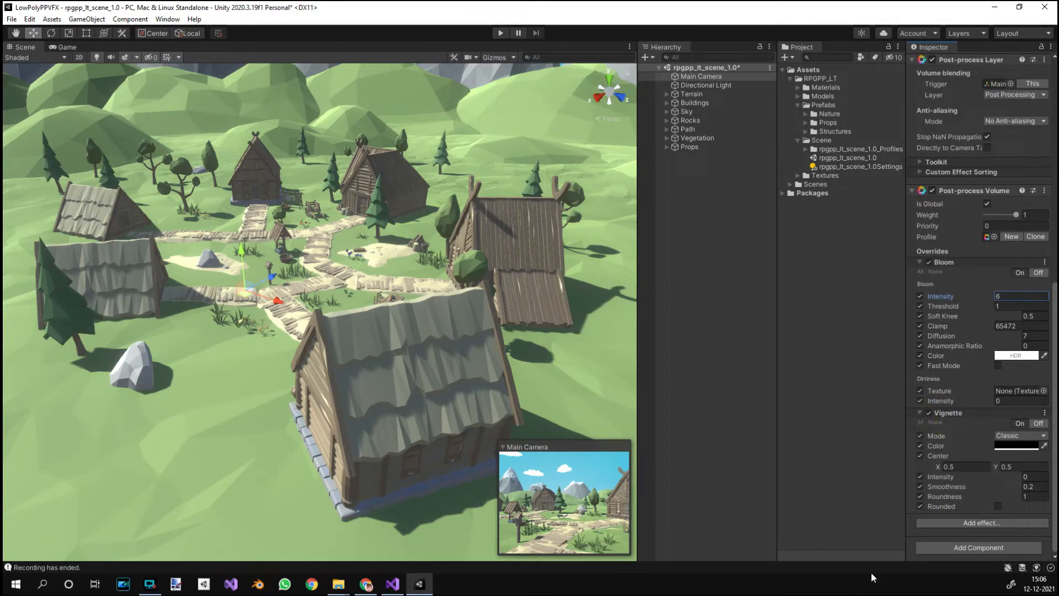
{"action": "left_click", "coordinate": [1035, 476]}
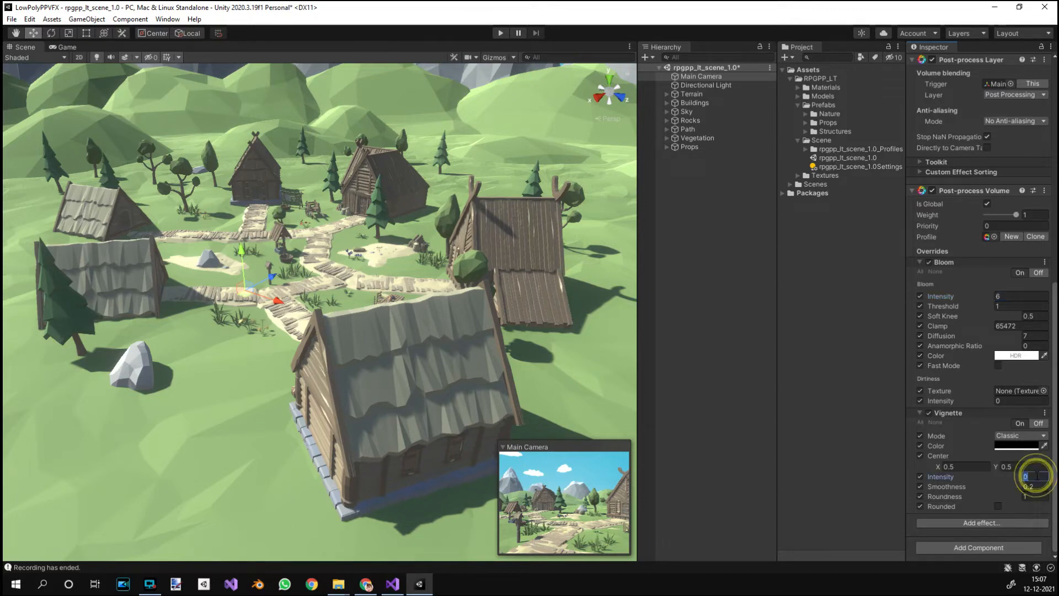
{"action": "type", "text": "0.4"}
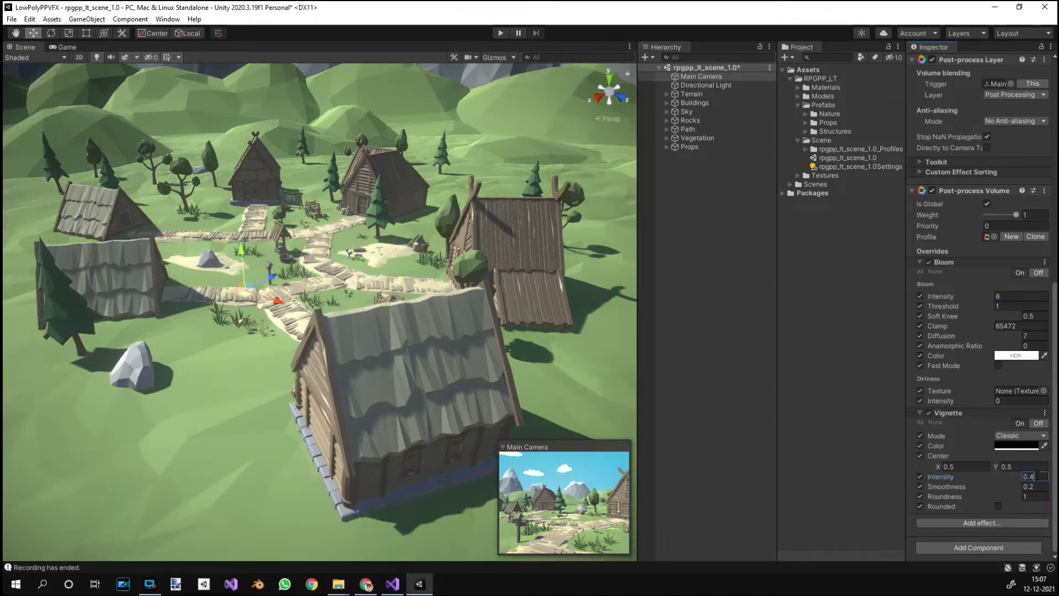
- Try Vignette intensities of 1, 0 and 0.3, and set the intensity back to 0.4
{"action": "key", "text": "BackSpace"}
{"action": "key", "text": "BackSpace"}
{"action": "key", "text": "BackSpace"}
{"action": "type", "text": "1"}
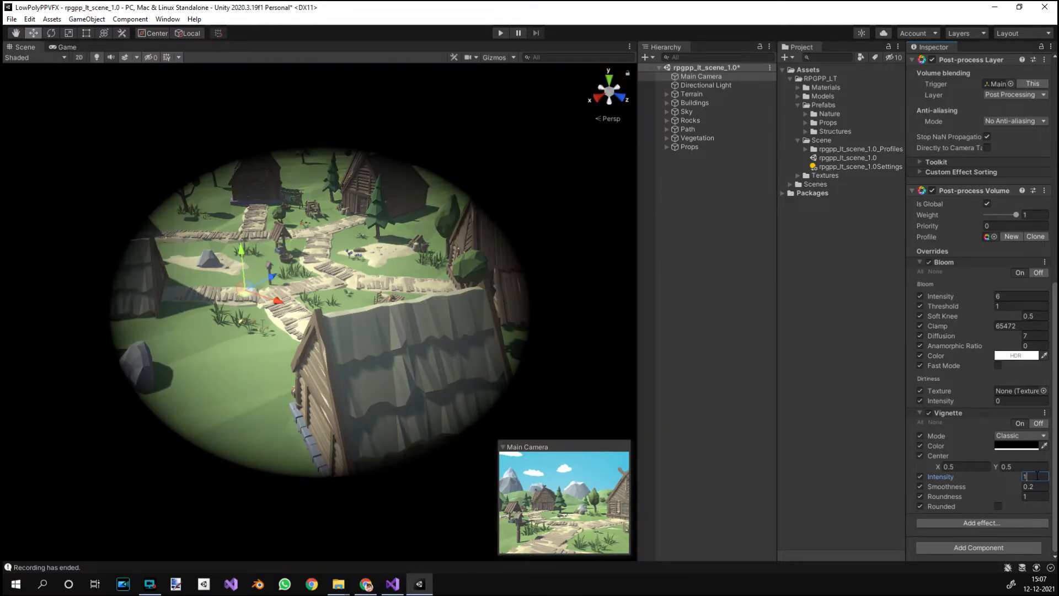
{"action": "key", "text": "BackSpace"}
{"action": "type", "text": "0"}
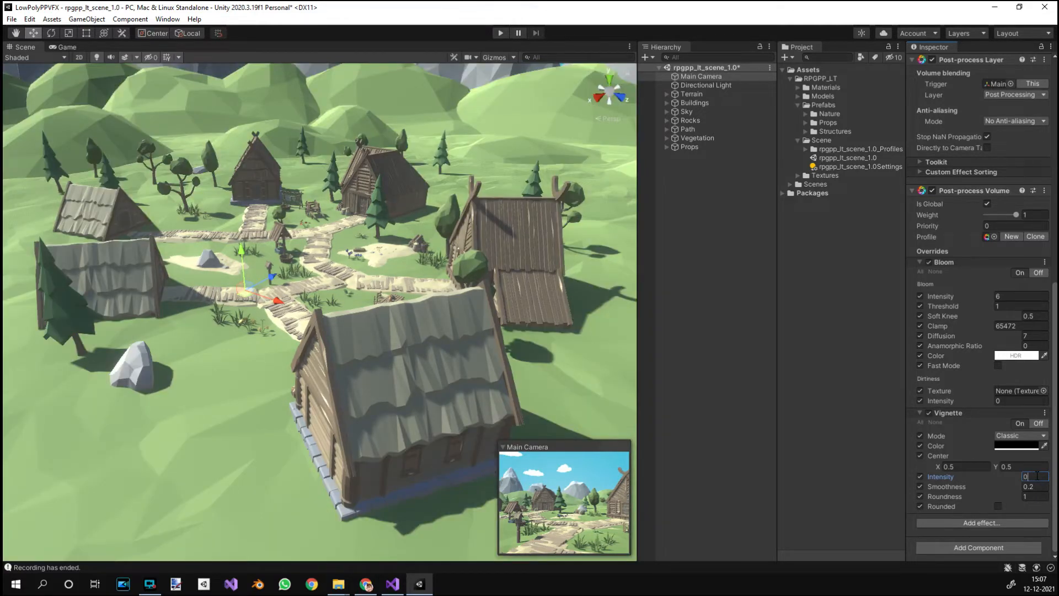
{"action": "type", "text": ".3"}
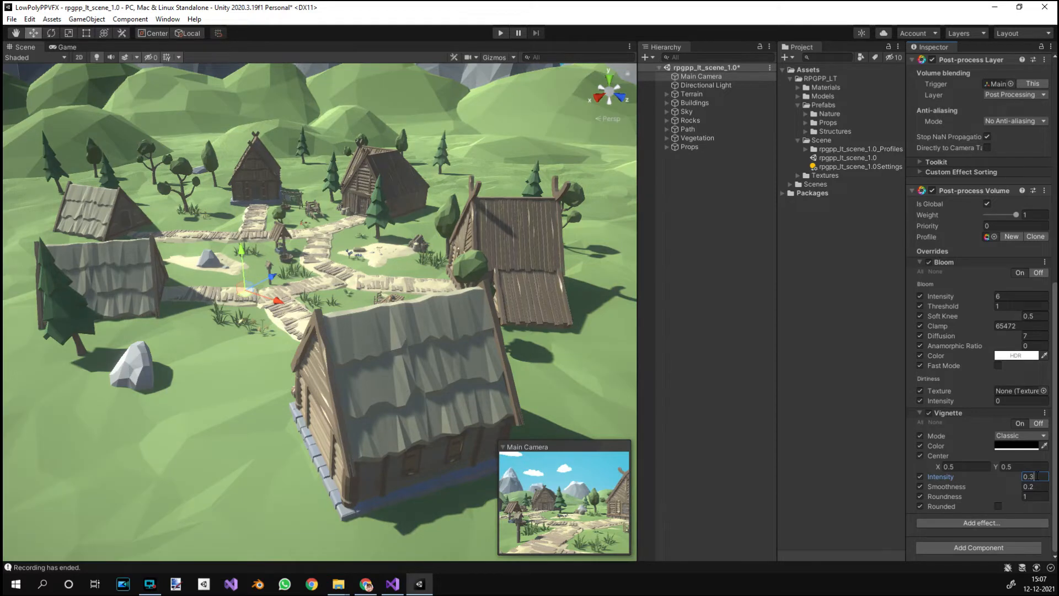
{"action": "key", "text": "BackSpace"}
{"action": "type", "text": "4"}
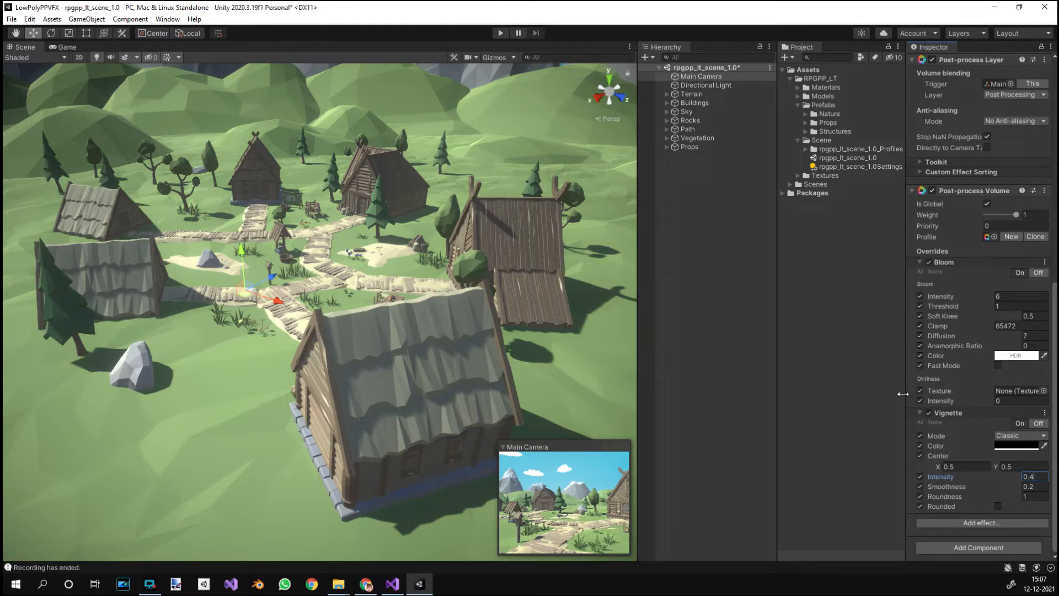
- Add an Ambient Occlusion effect to the Post-process Volume and enable all of its override parameters
{"action": "left_click", "coordinate": [997, 522]}
{"action": "mouse_move", "coordinate": [1018, 533]}
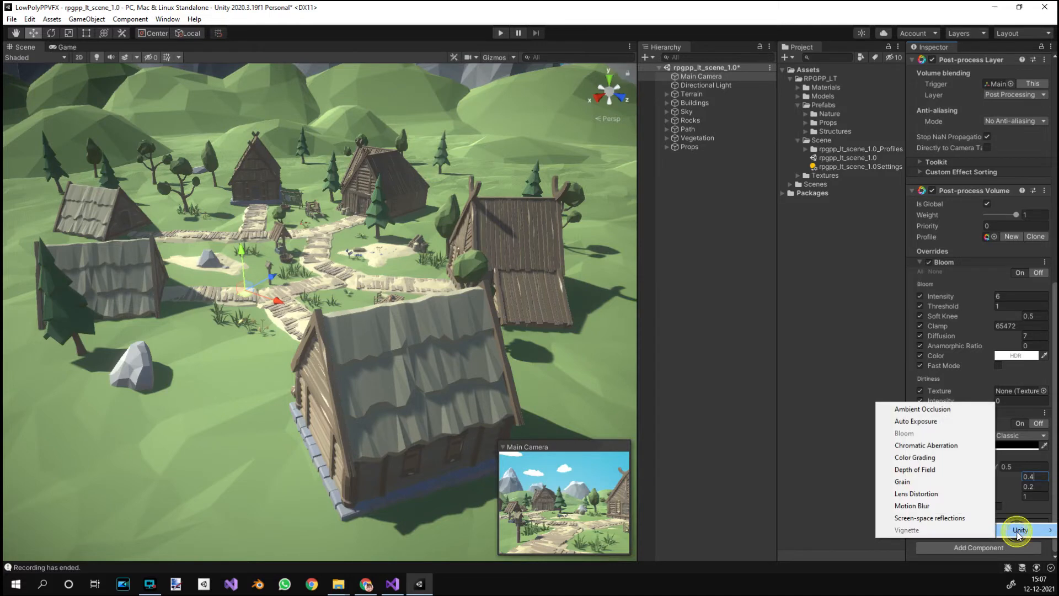
{"action": "left_click", "coordinate": [938, 410]}
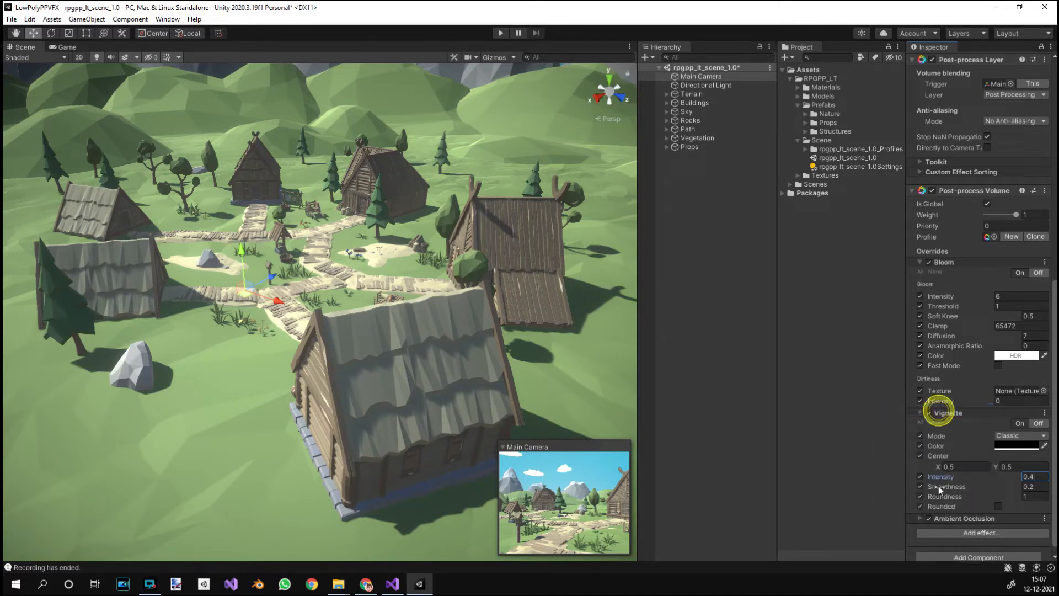
{"action": "left_click", "coordinate": [920, 508]}
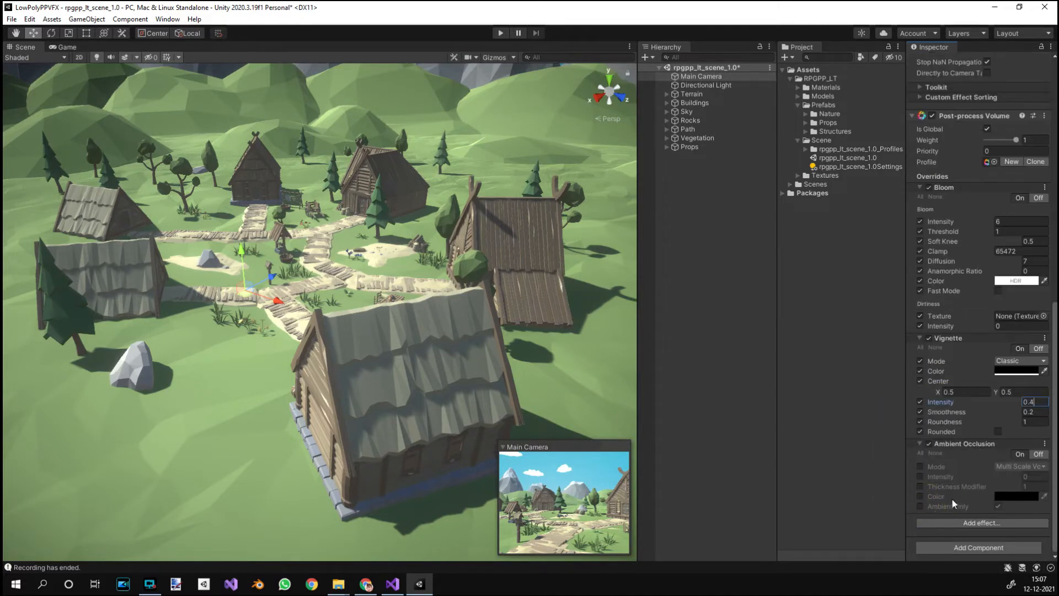
{"action": "left_click", "coordinate": [920, 452]}
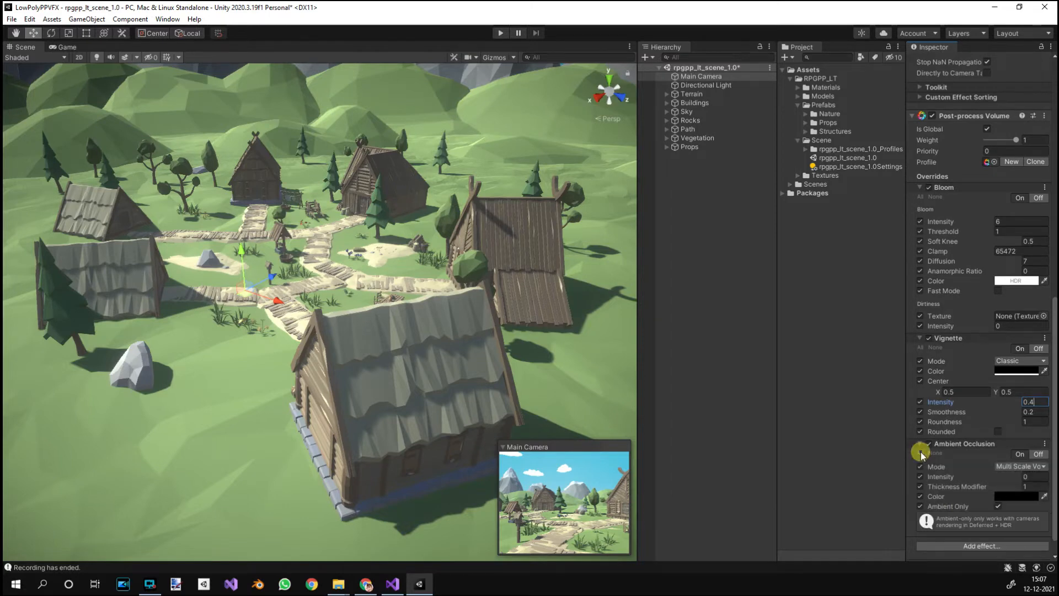
- Try Ambient Occlusion intensities of 2 and 1 on the village, and set the intensity to 0.5
{"action": "middle_click_drag", "start_coordinate": [399, 408], "coordinate": [373, 381]}
{"action": "scroll", "coordinate": [388, 388], "scroll_direction": "up", "scroll_amount": 4}
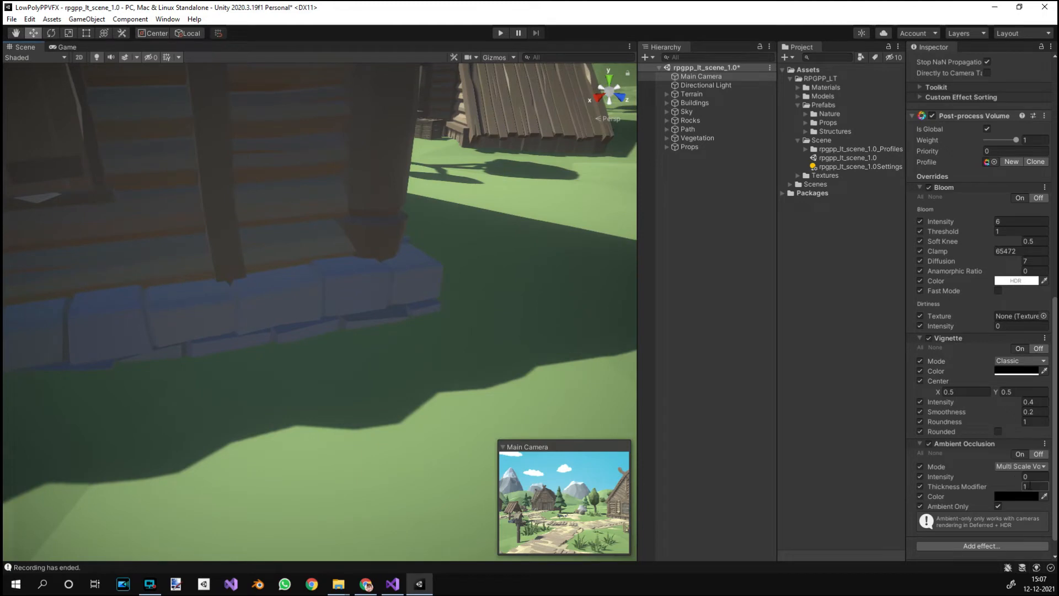
{"action": "left_click", "coordinate": [1040, 478]}
{"action": "type", "text": "2"}
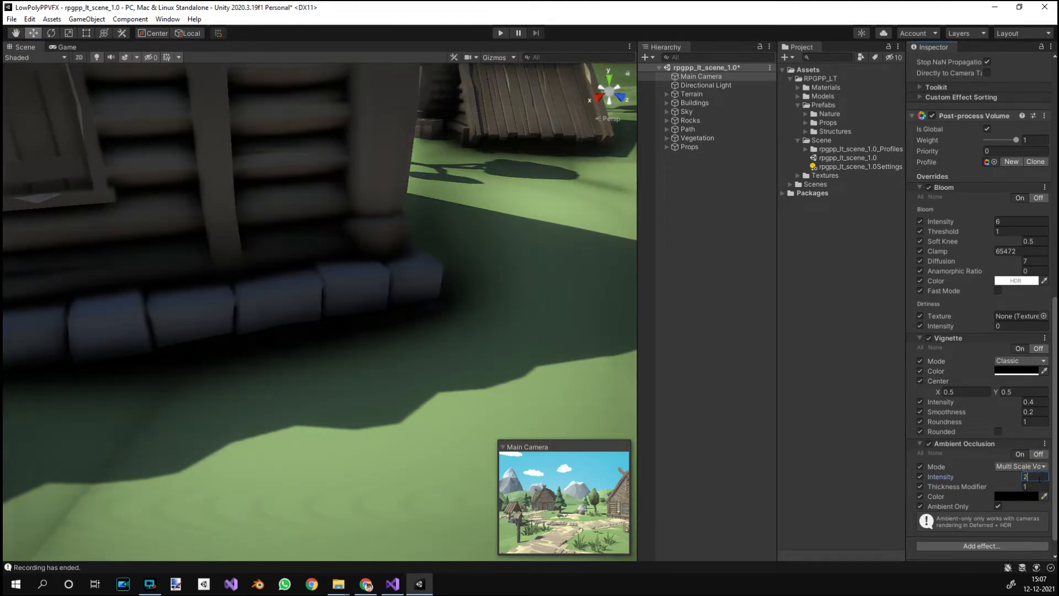
{"action": "scroll", "coordinate": [522, 238], "scroll_direction": "down", "scroll_amount": 6}
{"action": "middle_click_drag", "start_coordinate": [492, 245], "coordinate": [308, 317]}
{"action": "left_click", "coordinate": [1034, 477]}
{"action": "type", "text": "1"}
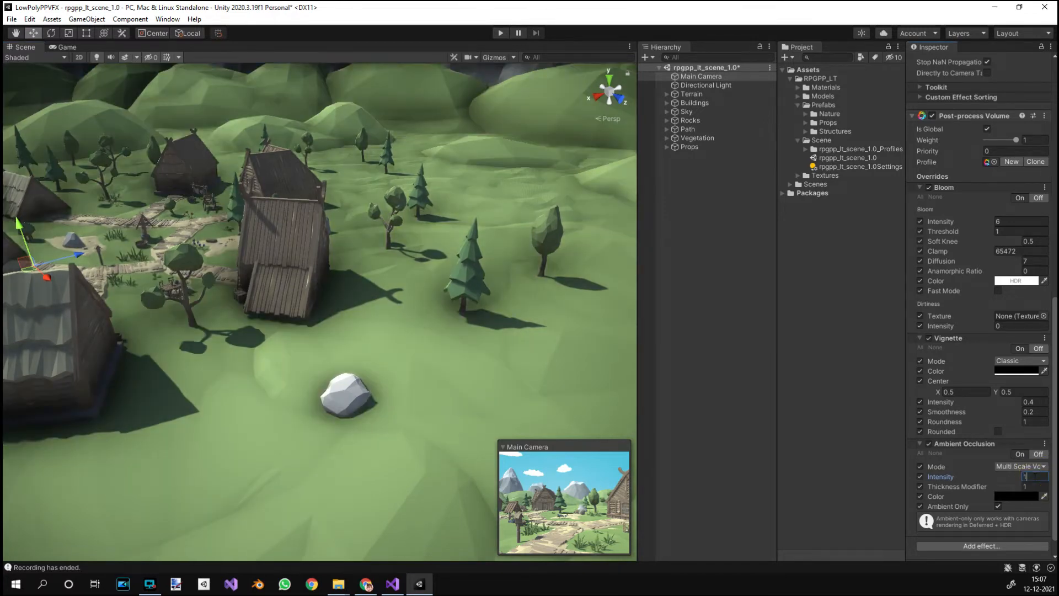
{"action": "key", "text": "BackSpace"}
{"action": "type", "text": "0.5"}
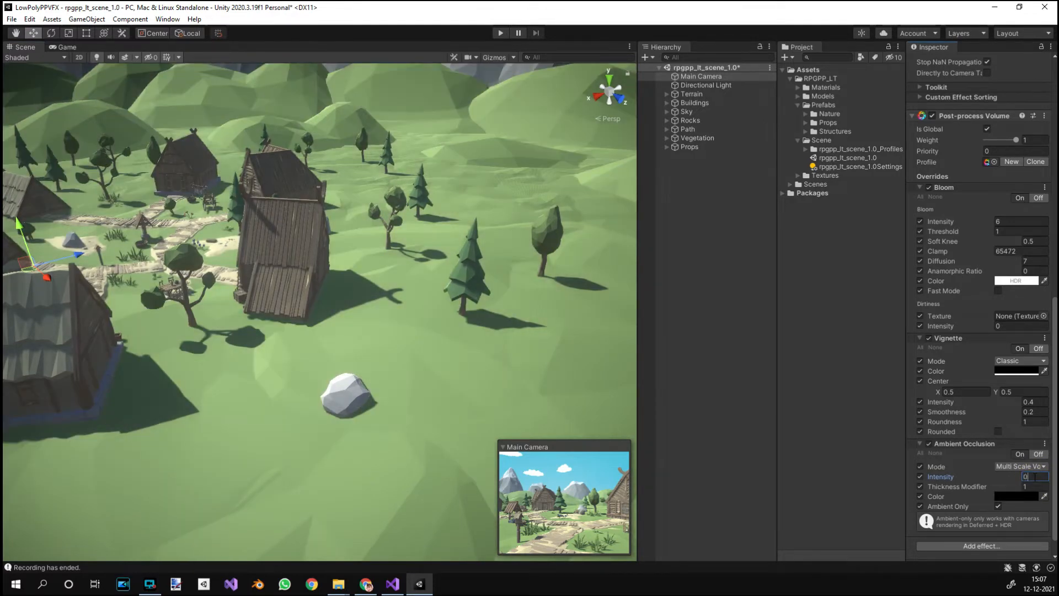
- Set the Ambient Occlusion color to bright red
{"action": "middle_click_drag", "start_coordinate": [453, 381], "coordinate": [603, 329]}
{"action": "scroll", "coordinate": [458, 332], "scroll_direction": "up", "scroll_amount": 2}
{"action": "middle_click_drag", "start_coordinate": [459, 332], "coordinate": [356, 323]}
{"action": "scroll", "coordinate": [514, 332], "scroll_direction": "up", "scroll_amount": 1}
{"action": "middle_click_drag", "start_coordinate": [514, 332], "coordinate": [445, 332]}
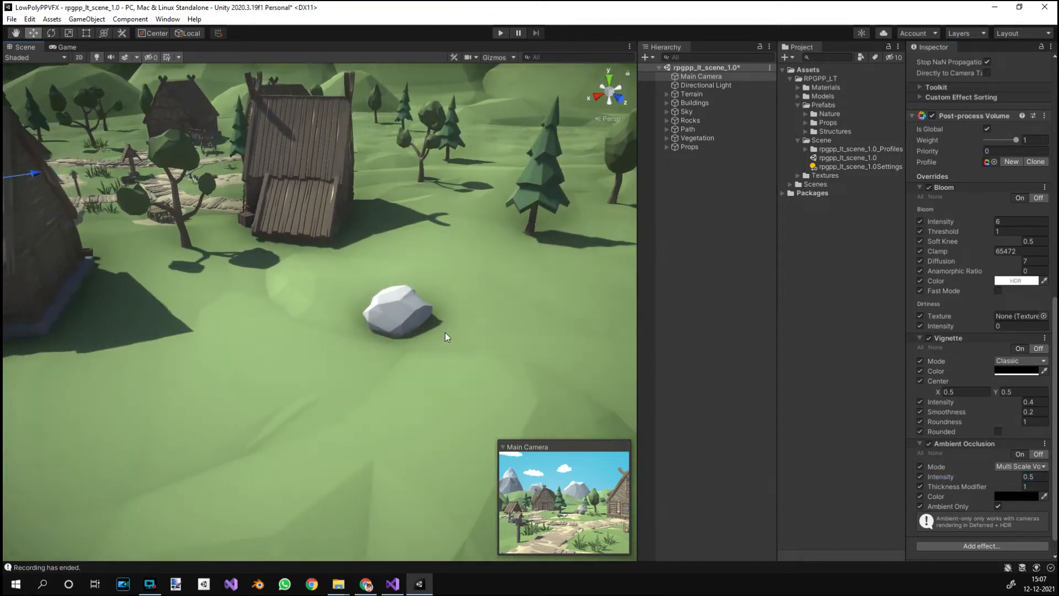
{"action": "scroll", "coordinate": [445, 332], "scroll_direction": "up", "scroll_amount": 4}
{"action": "left_click", "coordinate": [1016, 495]}
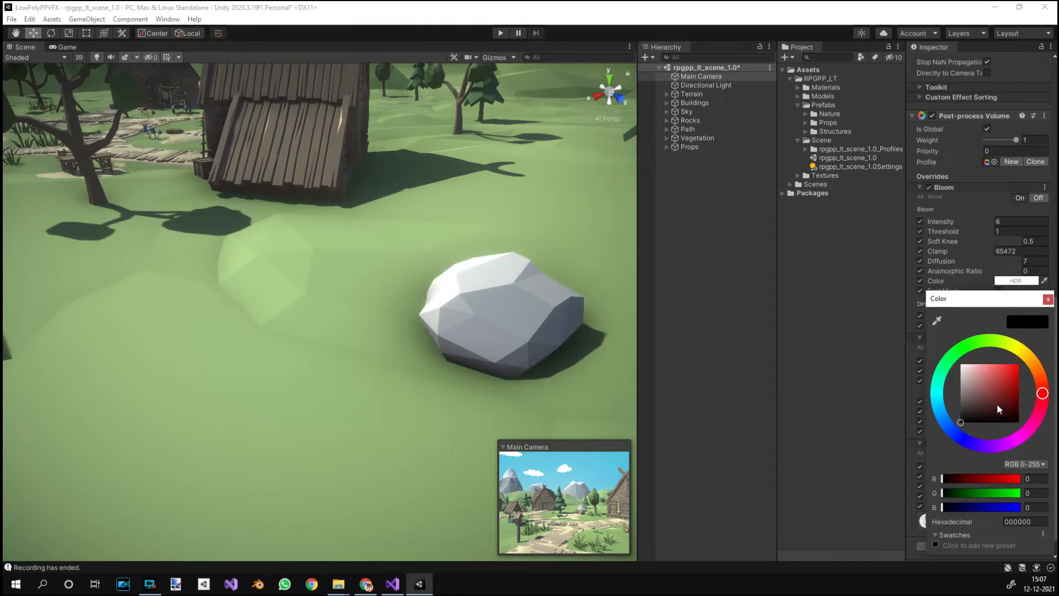
{"action": "left_click_drag", "start_coordinate": [998, 391], "coordinate": [1024, 362]}
- Examine the colored occlusion shading around the rock up close and across the village houses
{"action": "middle_click_drag", "start_coordinate": [521, 315], "coordinate": [427, 343]}
{"action": "scroll", "coordinate": [454, 330], "scroll_direction": "up", "scroll_amount": 4}
{"action": "scroll", "coordinate": [354, 364], "scroll_direction": "up", "scroll_amount": 3}
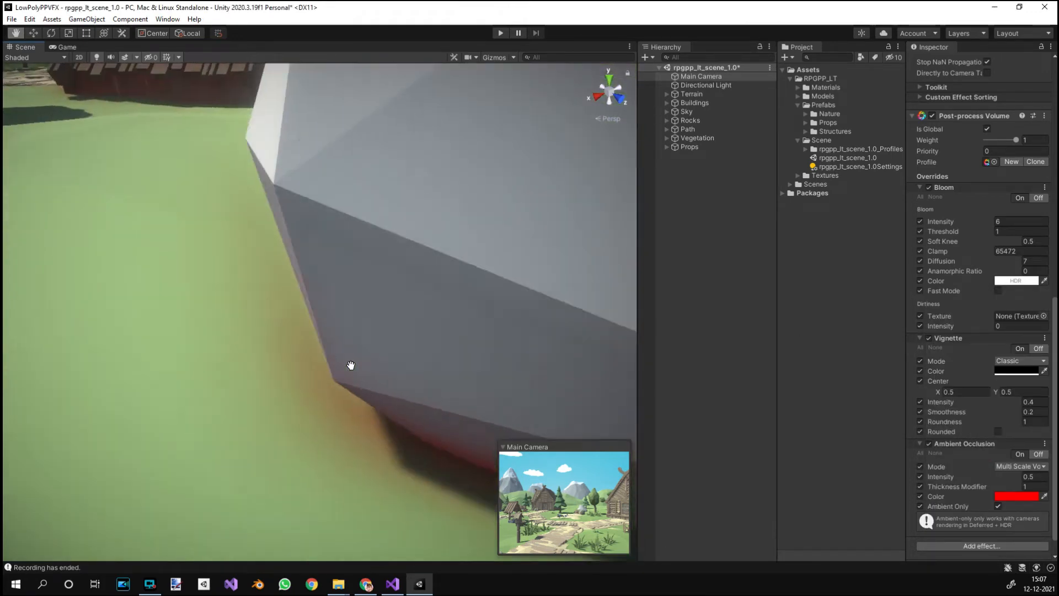
{"action": "scroll", "coordinate": [338, 369], "scroll_direction": "down", "scroll_amount": 3}
{"action": "middle_click_drag", "start_coordinate": [337, 370], "coordinate": [393, 356]}
{"action": "scroll", "coordinate": [281, 373], "scroll_direction": "down", "scroll_amount": 3}
{"action": "scroll", "coordinate": [393, 357], "scroll_direction": "down", "scroll_amount": 3}
{"action": "middle_click_drag", "start_coordinate": [248, 355], "coordinate": [219, 283]}
{"action": "scroll", "coordinate": [289, 348], "scroll_direction": "up", "scroll_amount": 3}
{"action": "scroll", "coordinate": [290, 351], "scroll_direction": "up", "scroll_amount": 2}
{"action": "scroll", "coordinate": [293, 373], "scroll_direction": "down", "scroll_amount": 4}
{"action": "scroll", "coordinate": [325, 292], "scroll_direction": "down", "scroll_amount": 3}
{"action": "scroll", "coordinate": [328, 368], "scroll_direction": "up", "scroll_amount": 4}
{"action": "scroll", "coordinate": [331, 310], "scroll_direction": "down", "scroll_amount": 3}
{"action": "scroll", "coordinate": [417, 252], "scroll_direction": "down", "scroll_amount": 8}
{"action": "middle_click_drag", "start_coordinate": [418, 255], "coordinate": [295, 282]}
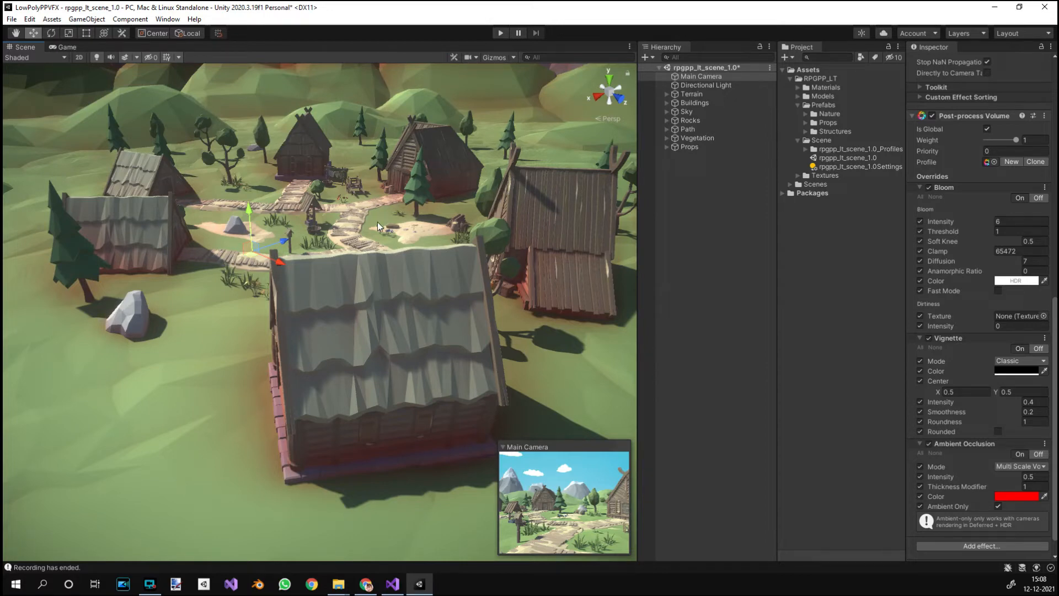
- Add an Auto Exposure effect to the Post-process Volume and enable all of its override parameters
{"action": "left_click", "coordinate": [947, 545]}
{"action": "mouse_move", "coordinate": [973, 549]}
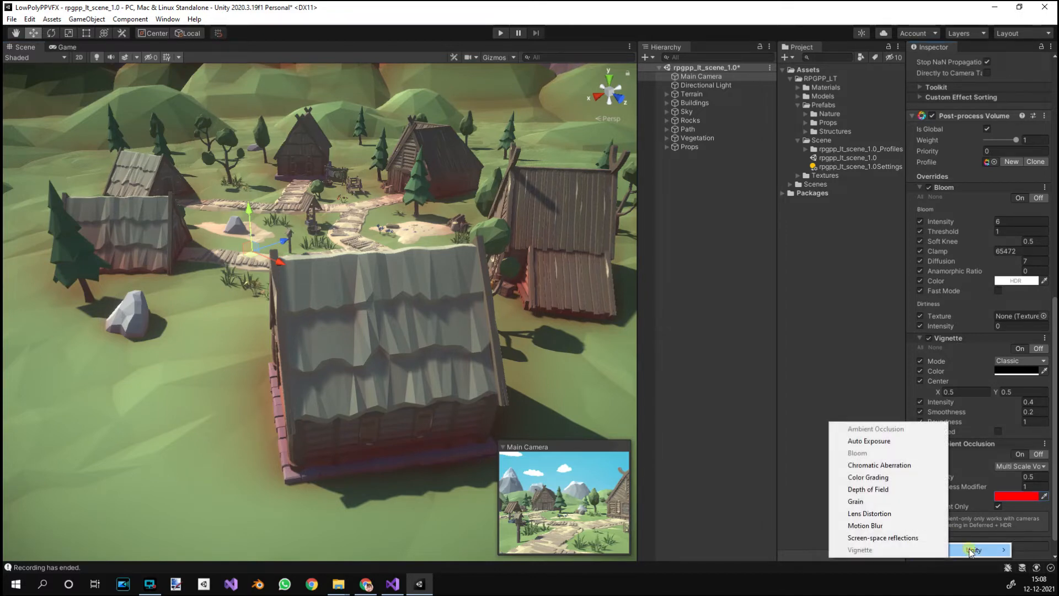
{"action": "left_click", "coordinate": [877, 441]}
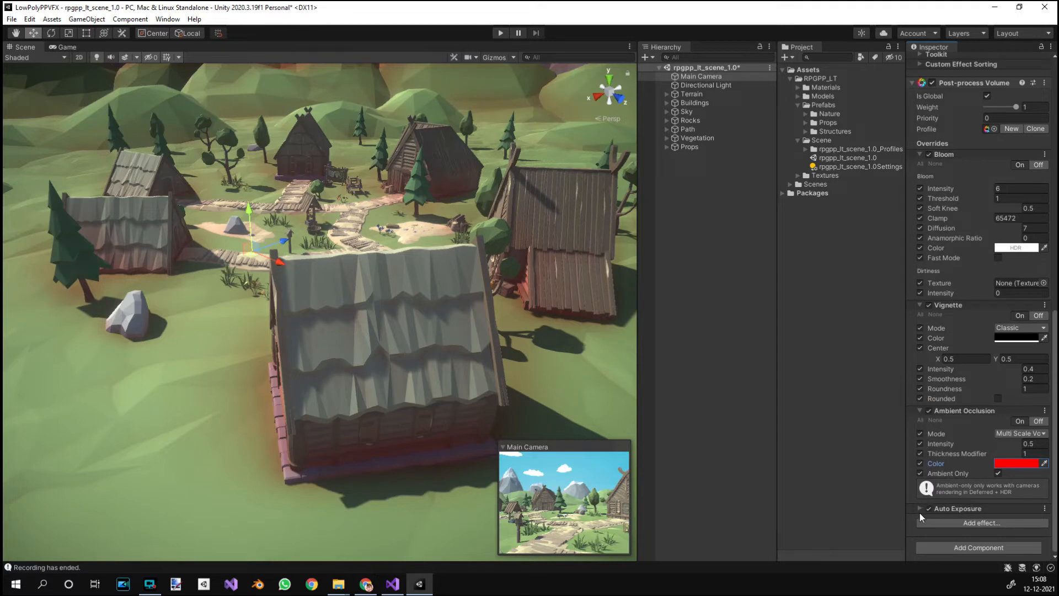
{"action": "left_click", "coordinate": [919, 508]}
{"action": "scroll", "coordinate": [936, 503], "scroll_direction": "down", "scroll_amount": 3}
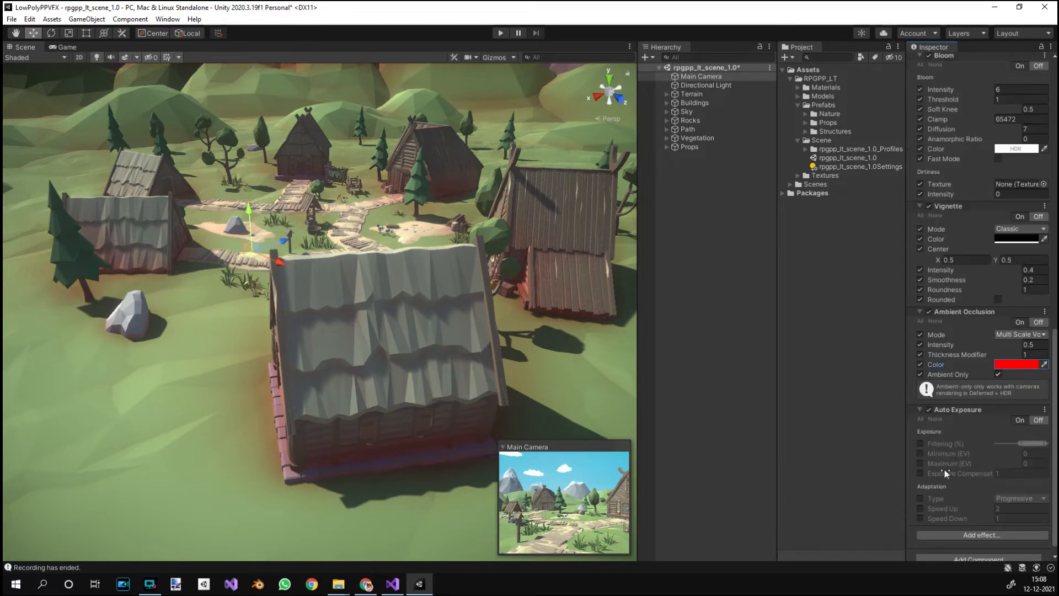
{"action": "left_click", "coordinate": [920, 419]}
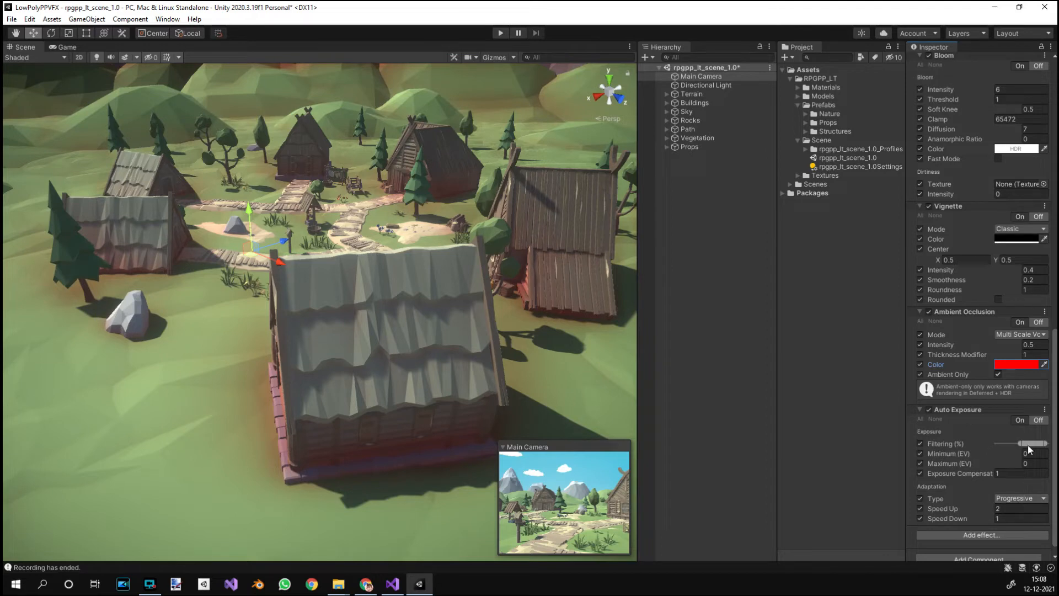
- Try an Auto Exposure maximum of 1 EV on the village, and remove the Auto Exposure effect
{"action": "left_click", "coordinate": [1032, 464]}
{"action": "type", "text": "1"}
{"action": "scroll", "coordinate": [456, 329], "scroll_direction": "down", "scroll_amount": 3}
{"action": "scroll", "coordinate": [457, 328], "scroll_direction": "up", "scroll_amount": 8}
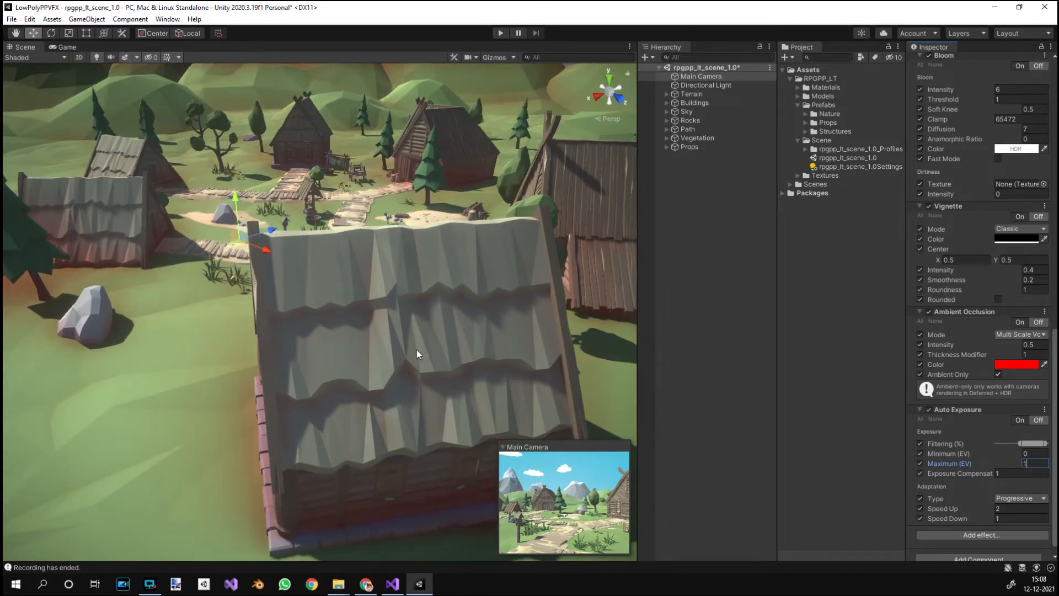
{"action": "scroll", "coordinate": [416, 350], "scroll_direction": "down", "scroll_amount": 6}
{"action": "middle_click_drag", "start_coordinate": [441, 361], "coordinate": [504, 397]}
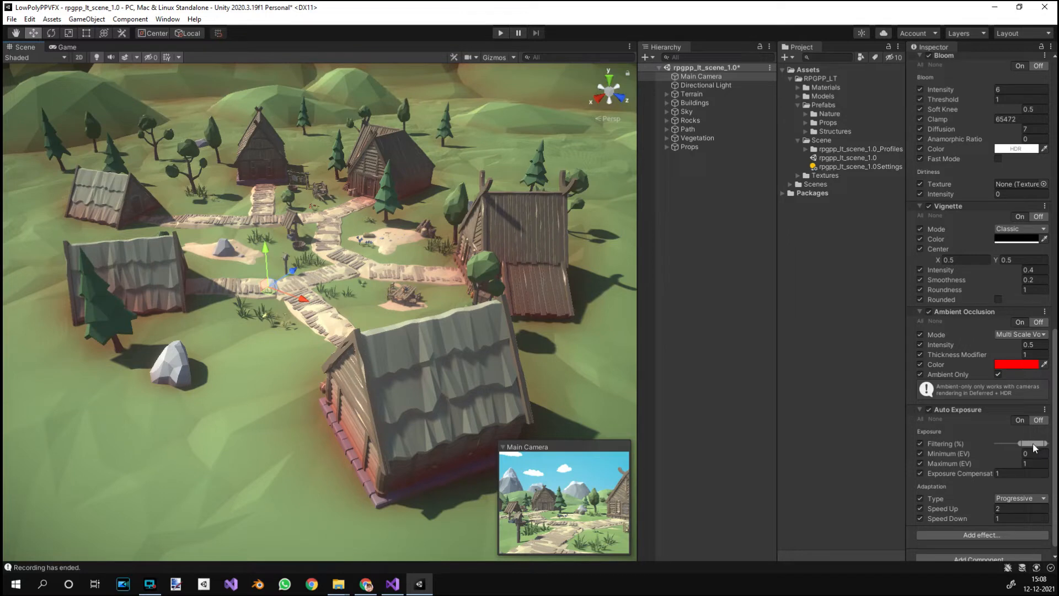
{"action": "left_click", "coordinate": [1044, 411]}
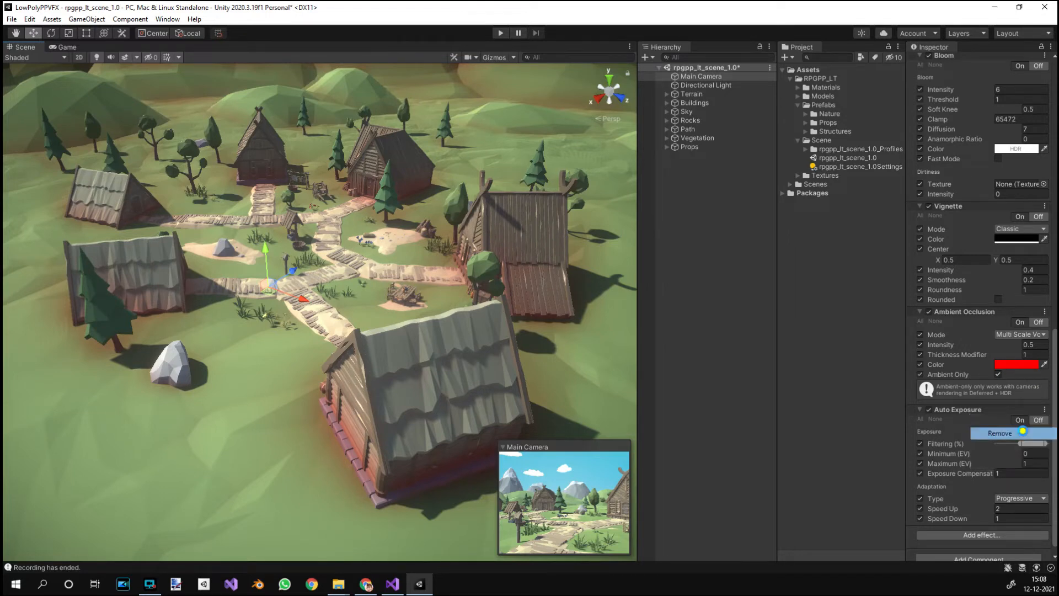
{"action": "left_click", "coordinate": [1001, 432]}
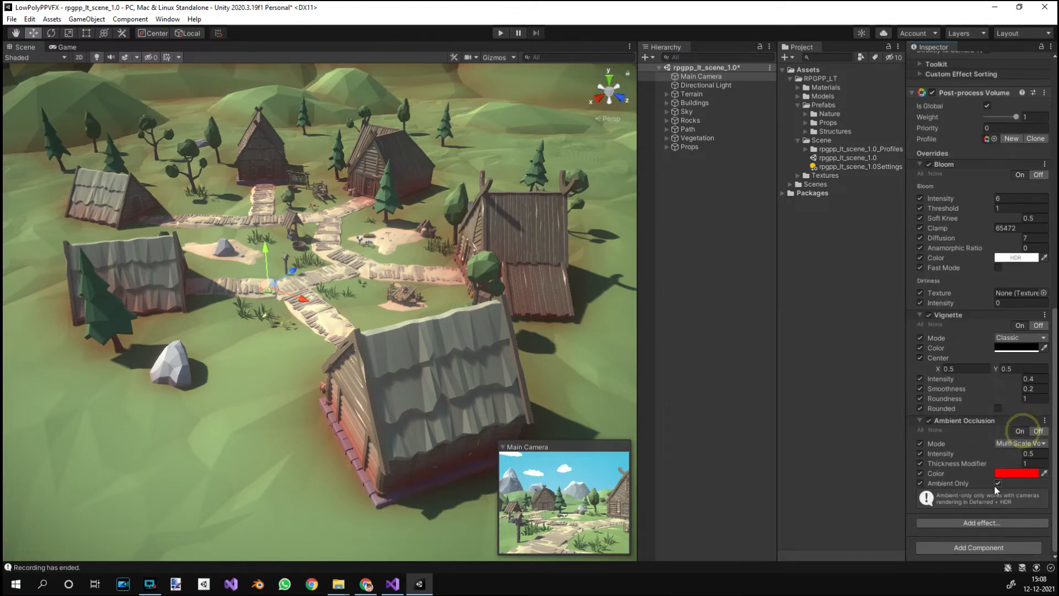
- Add a Chromatic Aberration effect to the Post-process Volume and enable all of its override parameters
{"action": "left_click", "coordinate": [983, 525]}
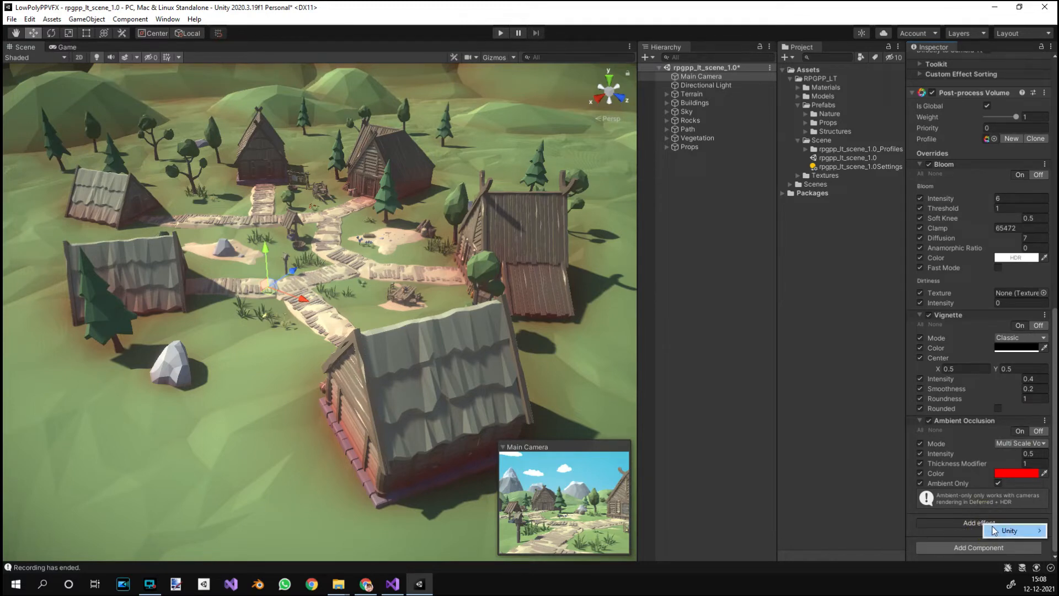
{"action": "mouse_move", "coordinate": [995, 530]}
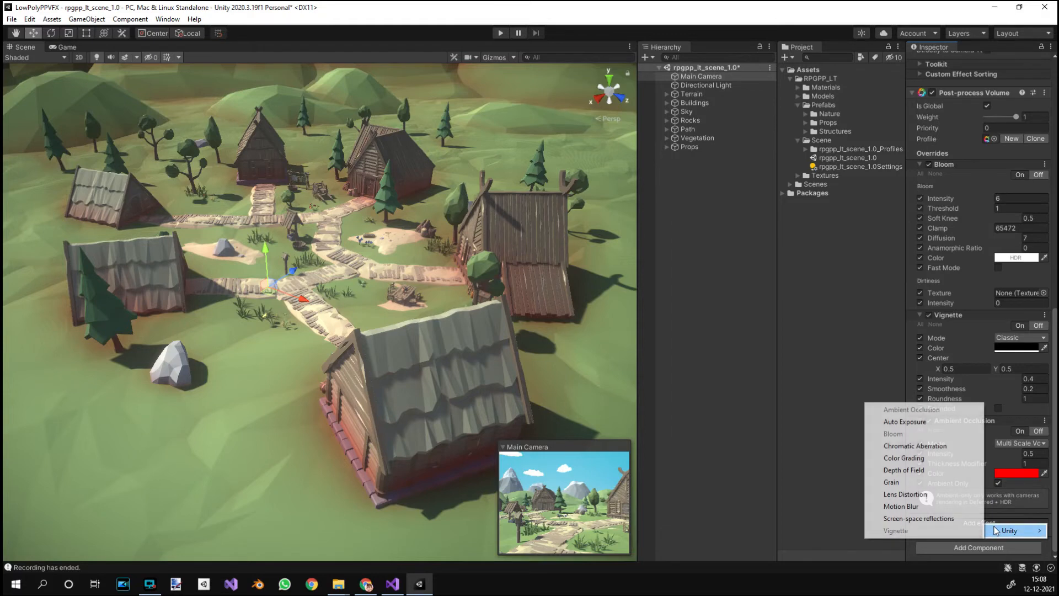
{"action": "left_click", "coordinate": [942, 446]}
{"action": "scroll", "coordinate": [929, 469], "scroll_direction": "down", "scroll_amount": 2}
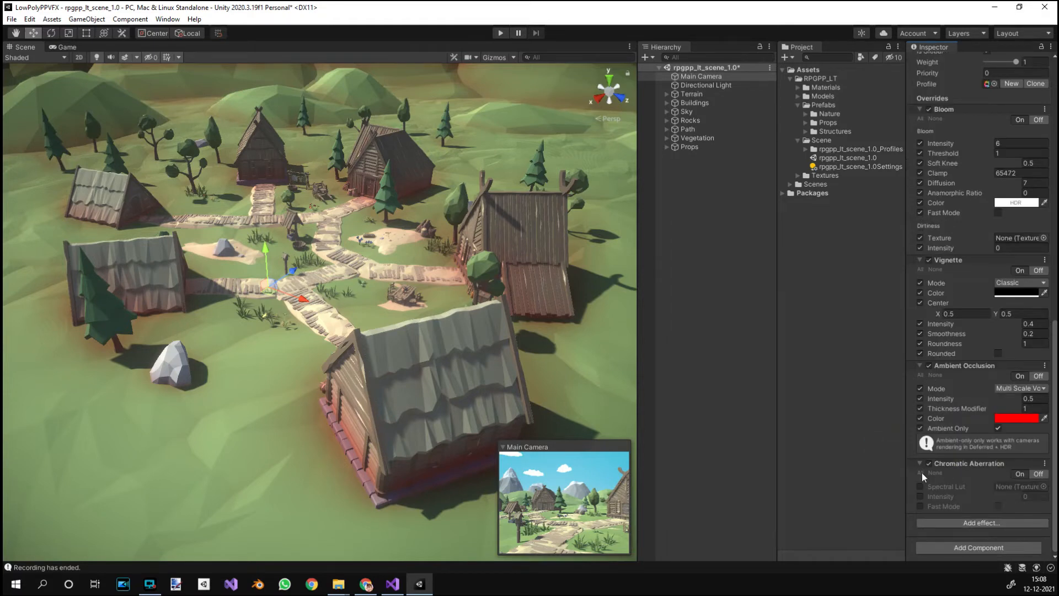
{"action": "left_click", "coordinate": [920, 472]}
- Try Chromatic Aberration intensities of 5, 0.5 and 0.2, and set the intensity to 0.1
{"action": "left_click", "coordinate": [1040, 496]}
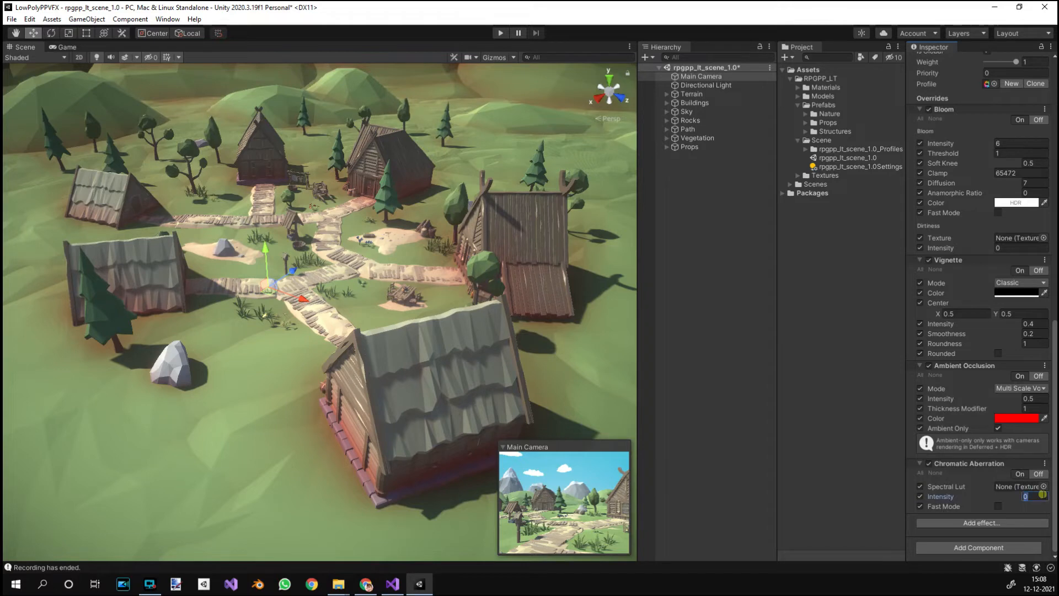
{"action": "type", "text": "5"}
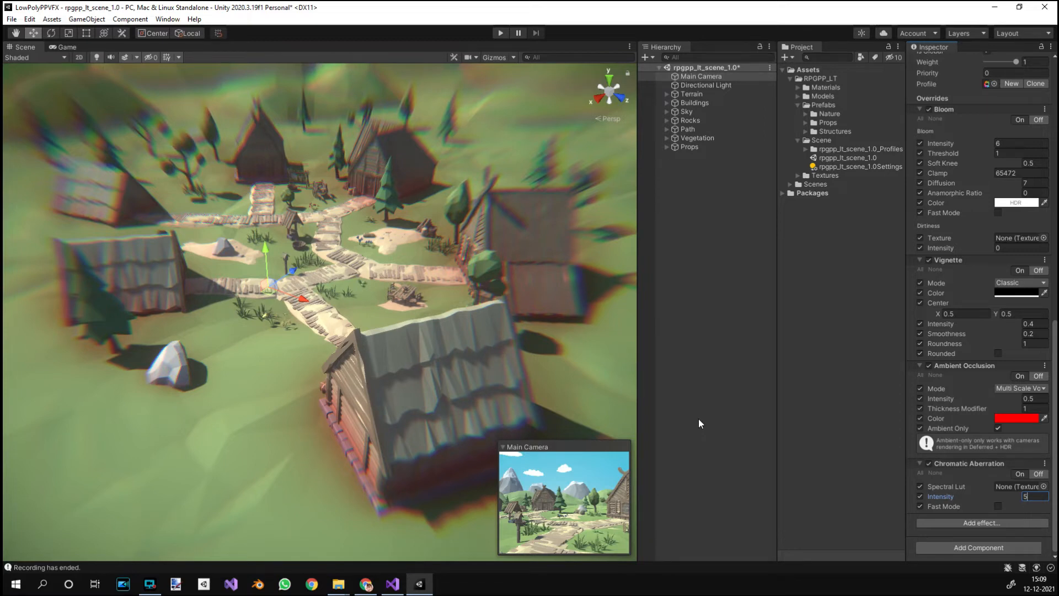
{"action": "key", "text": "BackSpace"}
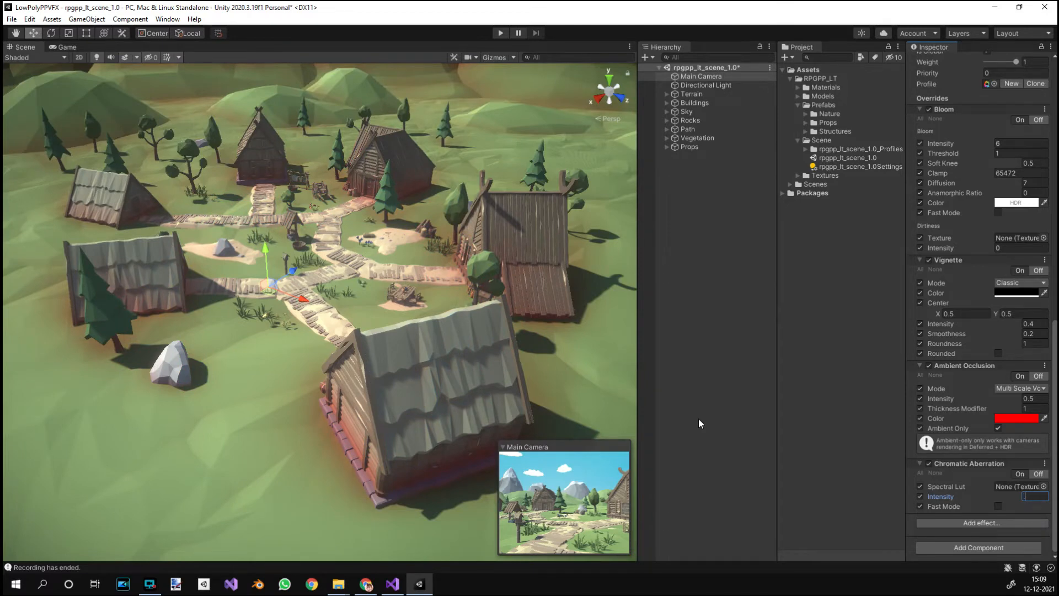
{"action": "type", "text": ".5"}
{"action": "key", "text": "BackSpace"}
{"action": "type", "text": "2"}
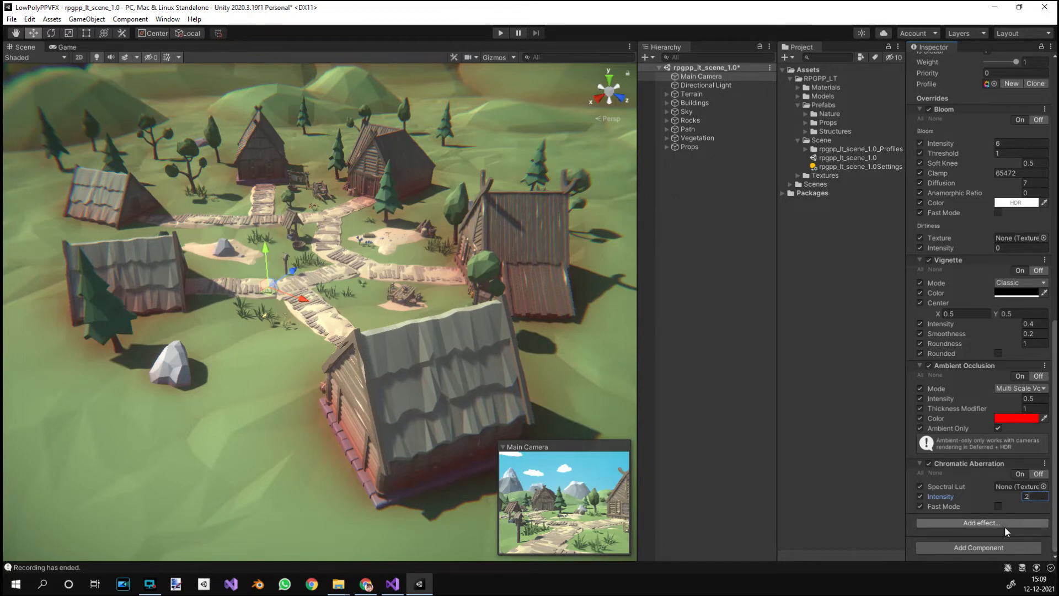
{"action": "key", "text": "BackSpace"}
{"action": "type", "text": "1"}
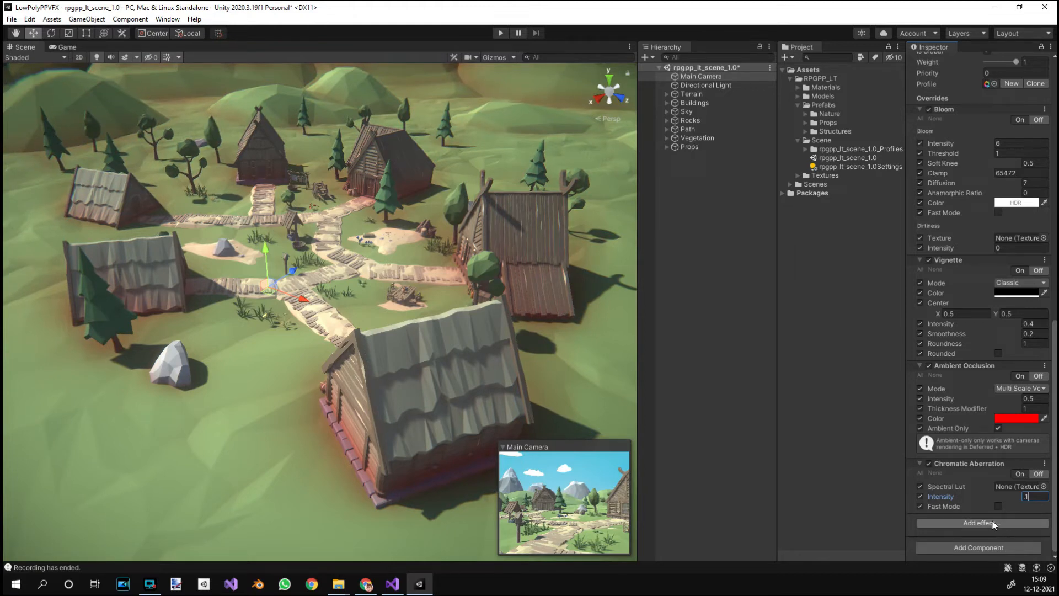
- Add a Color Grading effect to the Post-process Volume and expand its settings
{"action": "left_click", "coordinate": [993, 524]}
{"action": "mouse_move", "coordinate": [1001, 527]}
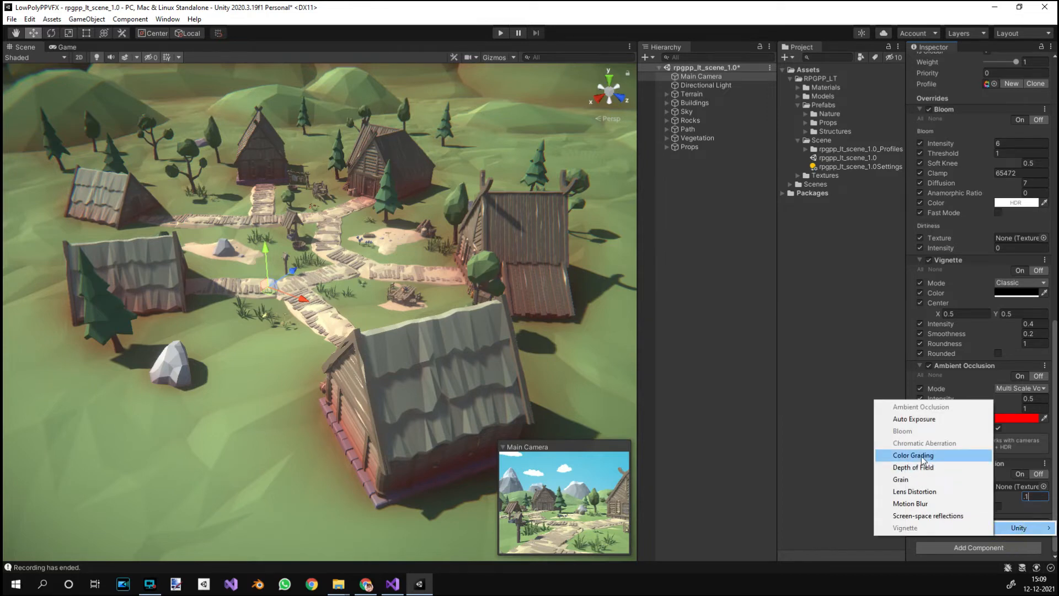
{"action": "left_click", "coordinate": [922, 458]}
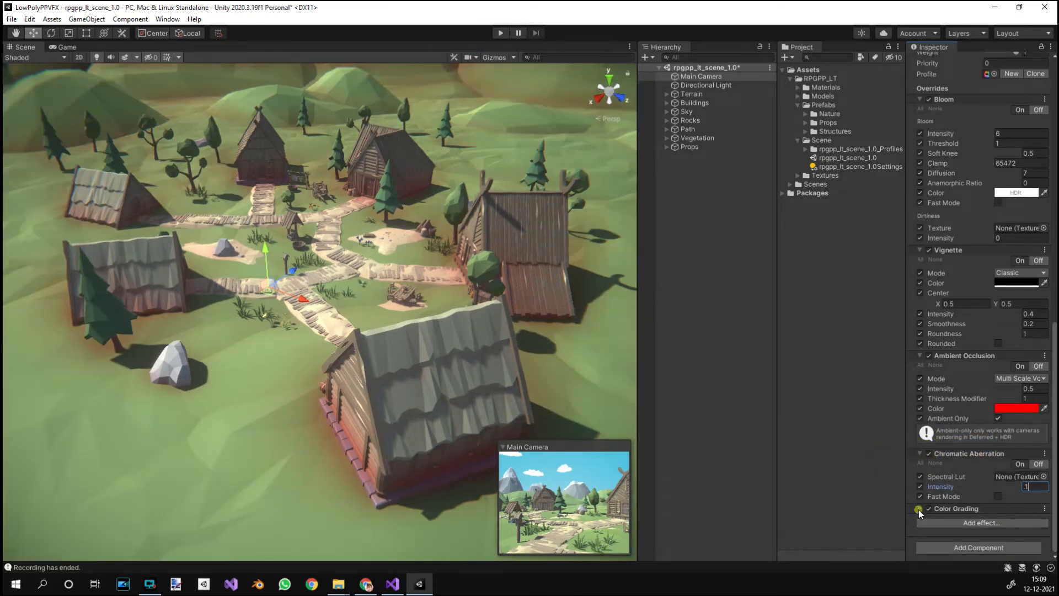
{"action": "left_click", "coordinate": [919, 508]}
{"action": "scroll", "coordinate": [937, 510], "scroll_direction": "down", "scroll_amount": 5}
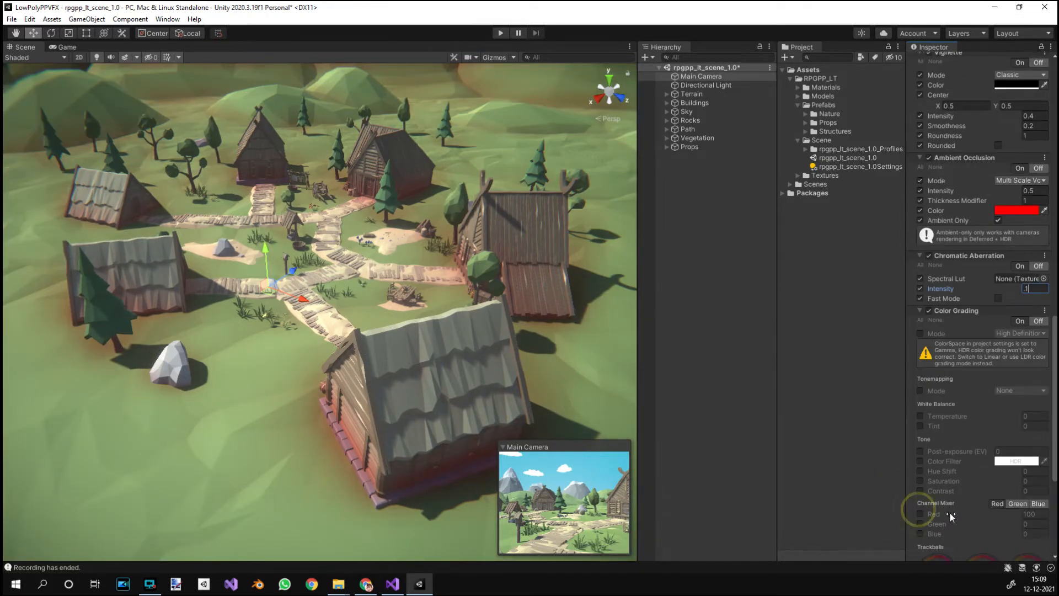
- Enable all override parameters of the Color Grading effect
{"action": "left_click", "coordinate": [920, 318]}
{"action": "scroll", "coordinate": [970, 364], "scroll_direction": "down", "scroll_amount": 3}
{"action": "scroll", "coordinate": [987, 364], "scroll_direction": "down", "scroll_amount": 3}
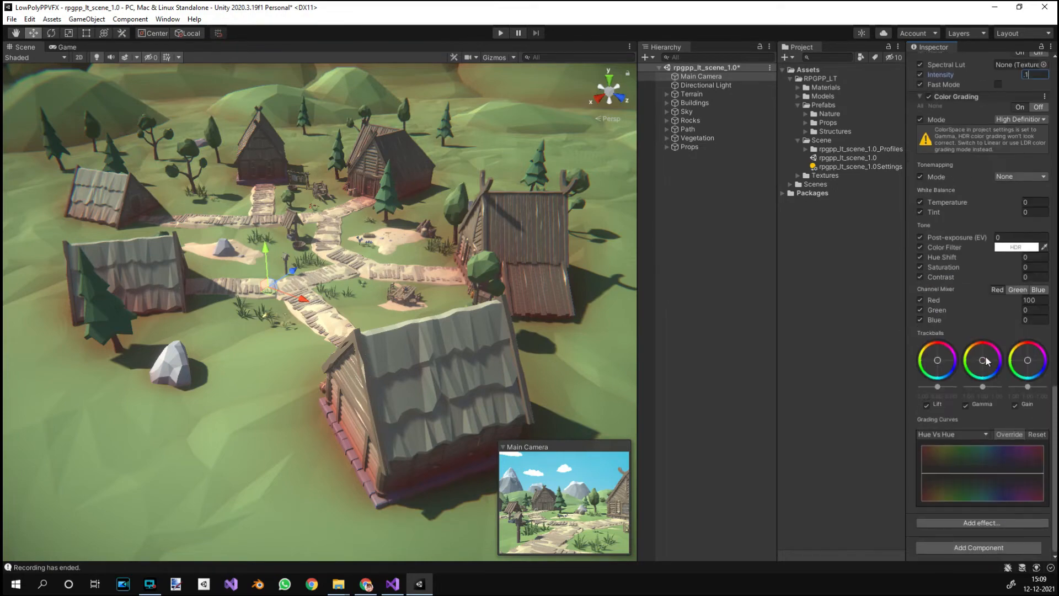
- Try different Lift, Gamma and Gain levels in the Color Grading trackballs, and undo these changes
{"action": "left_click_drag", "start_coordinate": [936, 386], "coordinate": [979, 390]}
{"action": "mouse_move", "coordinate": [1027, 388]}
{"action": "left_mouse_down"}
{"action": "mouse_move", "coordinate": [1043, 390]}
{"action": "mouse_move", "coordinate": [1033, 389]}
{"action": "left_mouse_up"}
{"action": "left_click_drag", "start_coordinate": [936, 386], "coordinate": [1029, 387]}
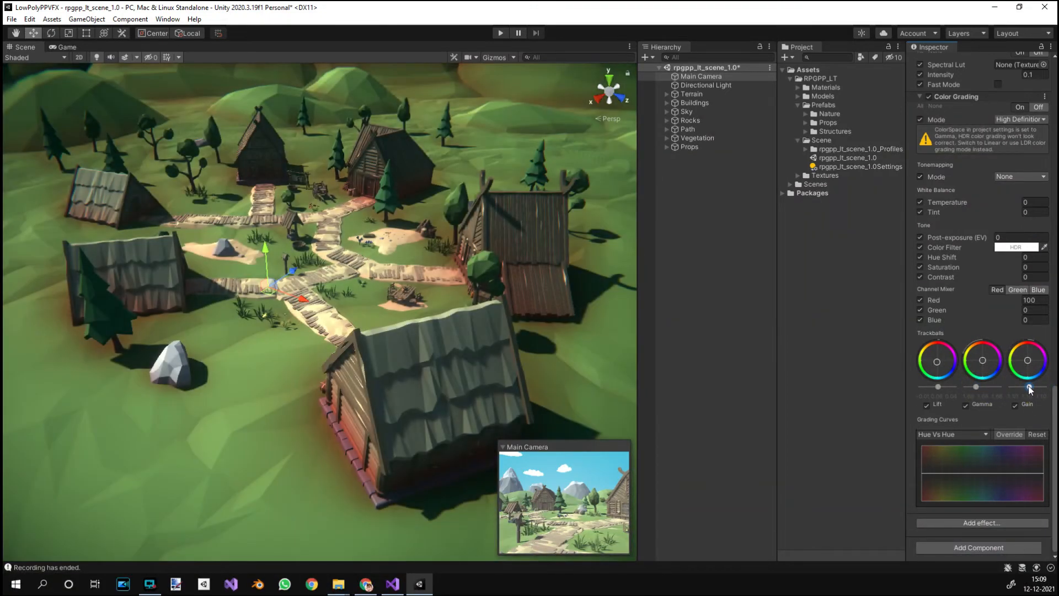
{"action": "key", "text": "ctrl+z"}
{"action": "key", "text": "ctrl+z"}
{"action": "key", "text": "ctrl+z"}
{"action": "key", "text": "ctrl+z"}
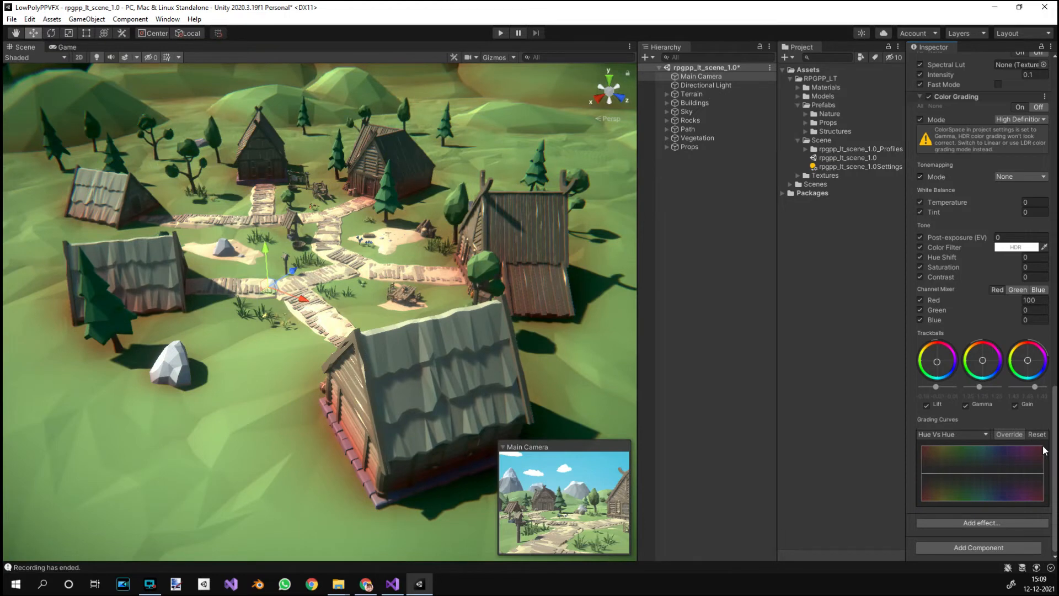
{"action": "key", "text": "ctrl+z"}
{"action": "key", "text": "ctrl+z"}
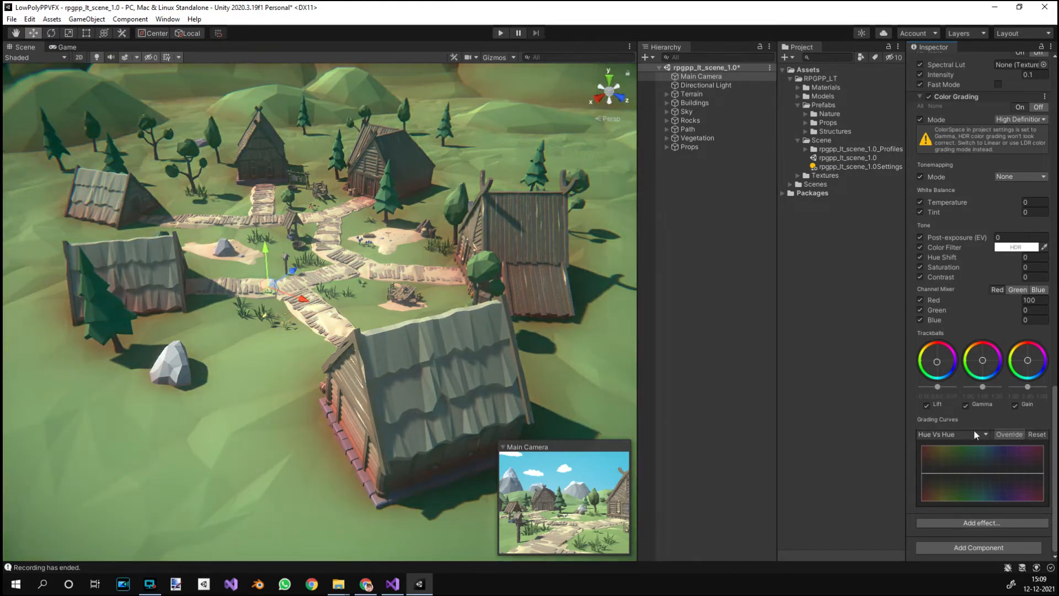
- Lower the Lift level slightly and adjust the Gamma level in the Color Grading trackballs, checking the effect on the village
{"action": "mouse_move", "coordinate": [293, 231]}
{"action": "right_mouse_down"}
{"action": "mouse_move", "coordinate": [269, 220]}
{"action": "mouse_move", "coordinate": [292, 217]}
{"action": "right_mouse_up"}
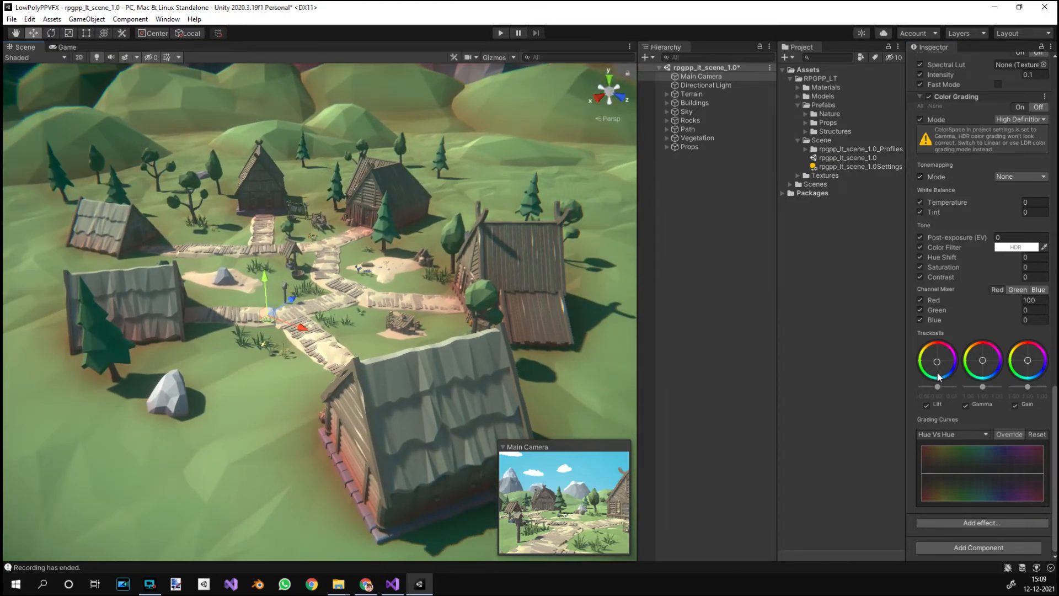
{"action": "left_click_drag", "start_coordinate": [940, 384], "coordinate": [980, 386]}
{"action": "right_click_drag", "start_coordinate": [340, 262], "coordinate": [389, 283]}
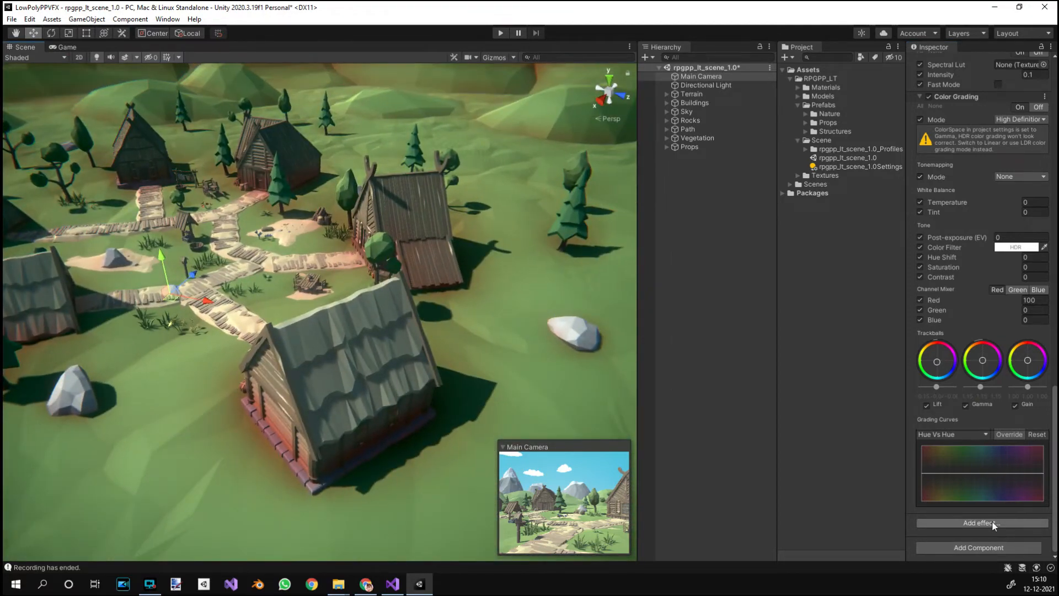
- Add a Depth of Field effect to the Post-process Volume and enable all of its override parameters
{"action": "left_click", "coordinate": [993, 524]}
{"action": "mouse_move", "coordinate": [1013, 529]}
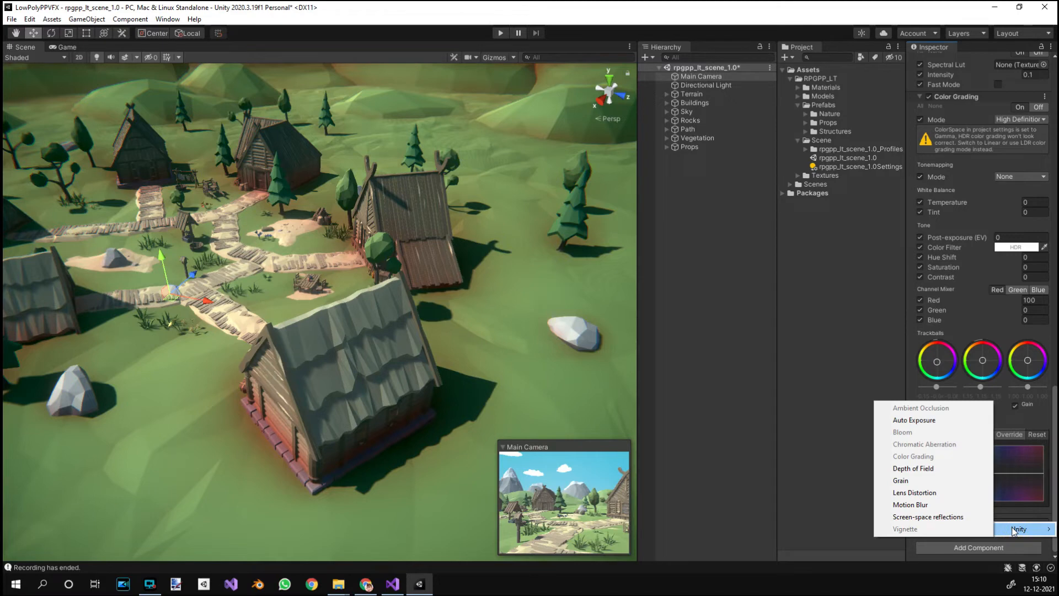
{"action": "left_click", "coordinate": [920, 473]}
{"action": "left_click", "coordinate": [920, 508]}
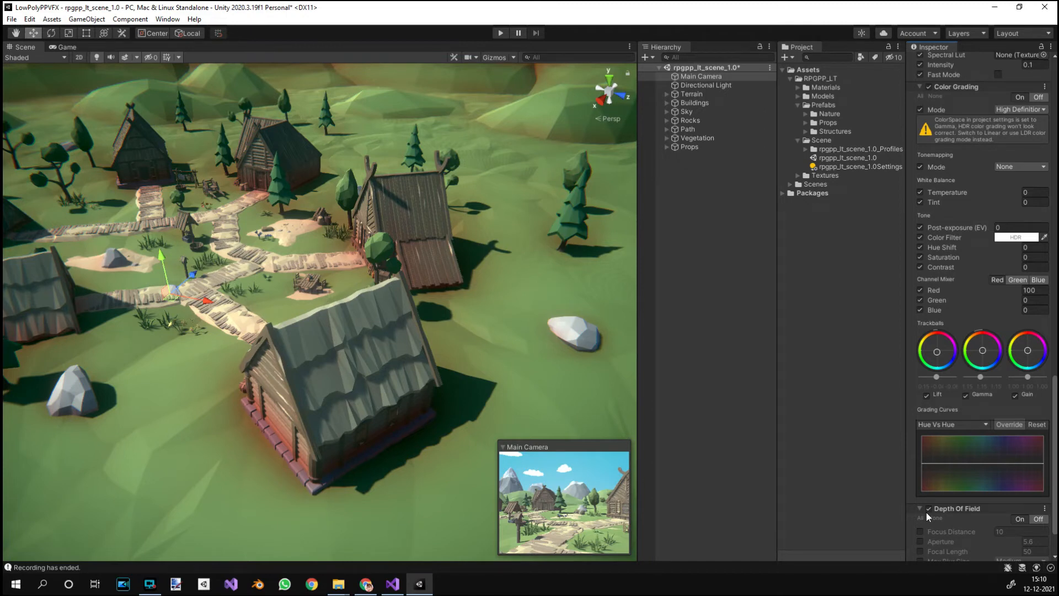
{"action": "scroll", "coordinate": [924, 475], "scroll_direction": "down", "scroll_amount": 3}
{"action": "left_click", "coordinate": [919, 463]}
{"action": "scroll", "coordinate": [585, 356], "scroll_direction": "up", "scroll_amount": 10}
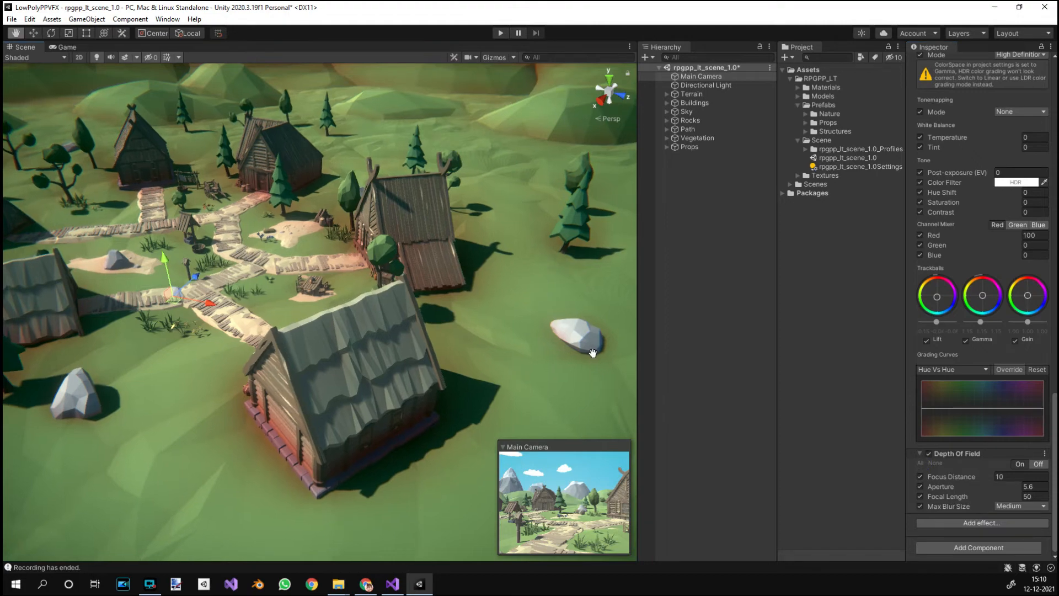
{"action": "scroll", "coordinate": [275, 382], "scroll_direction": "down", "scroll_amount": 10}
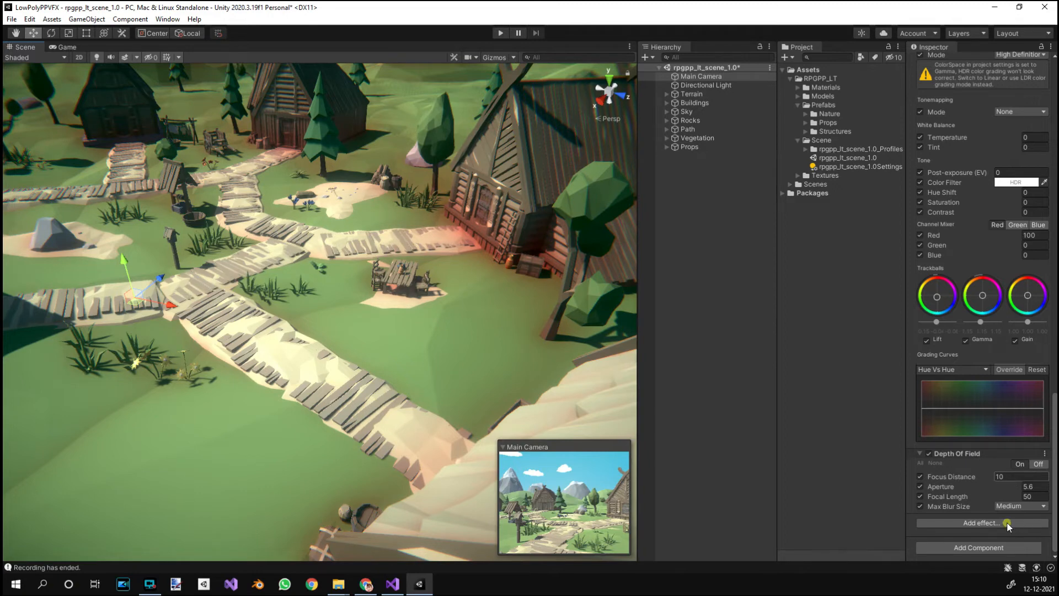
- Add a Grain effect to the Post-process Volume and enable all of its override parameters
{"action": "left_click", "coordinate": [970, 524]}
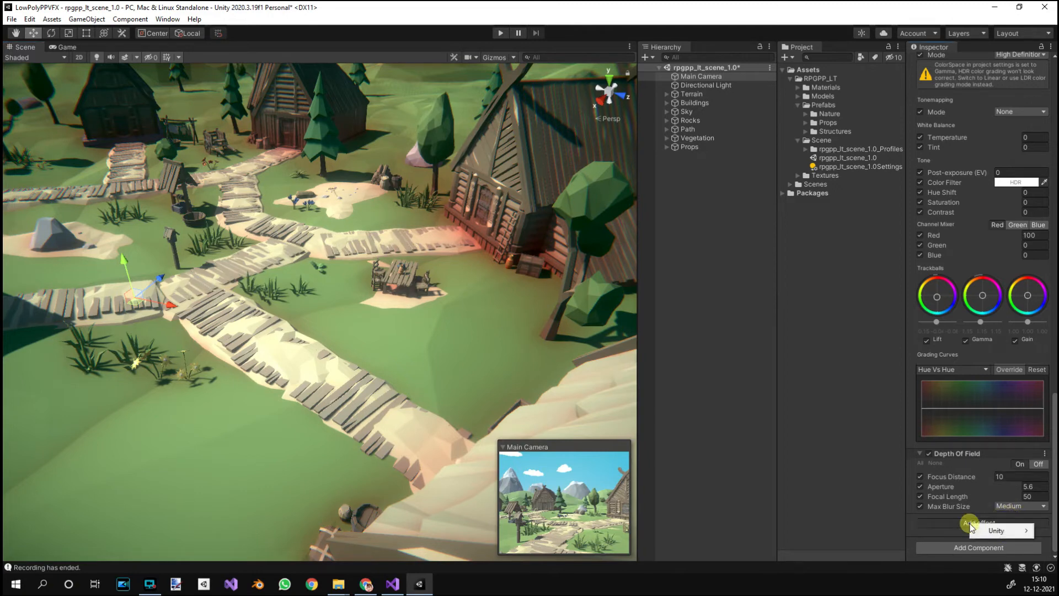
{"action": "mouse_move", "coordinate": [987, 534]}
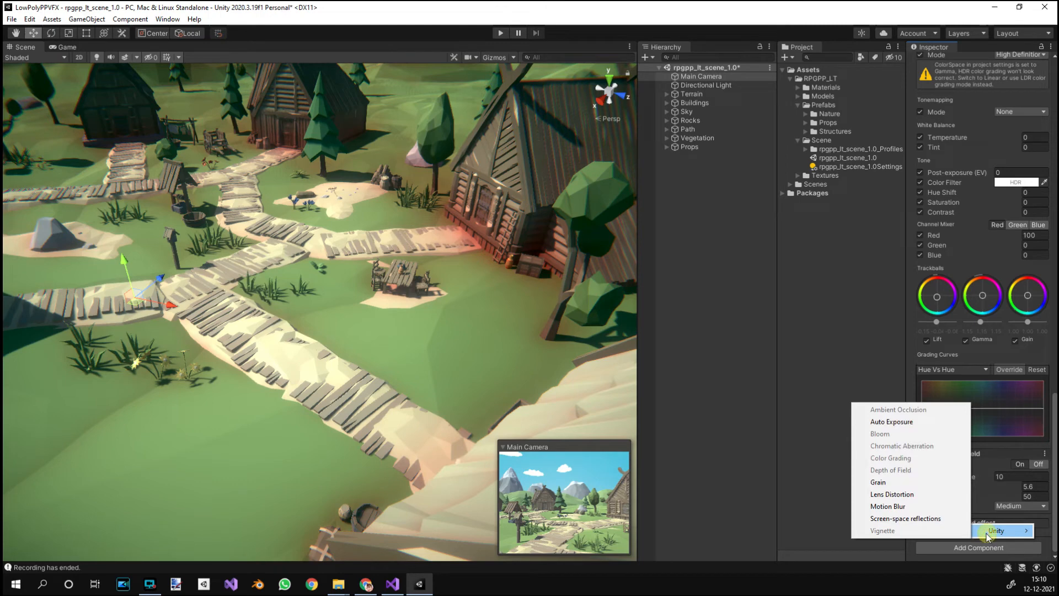
{"action": "left_click", "coordinate": [880, 482]}
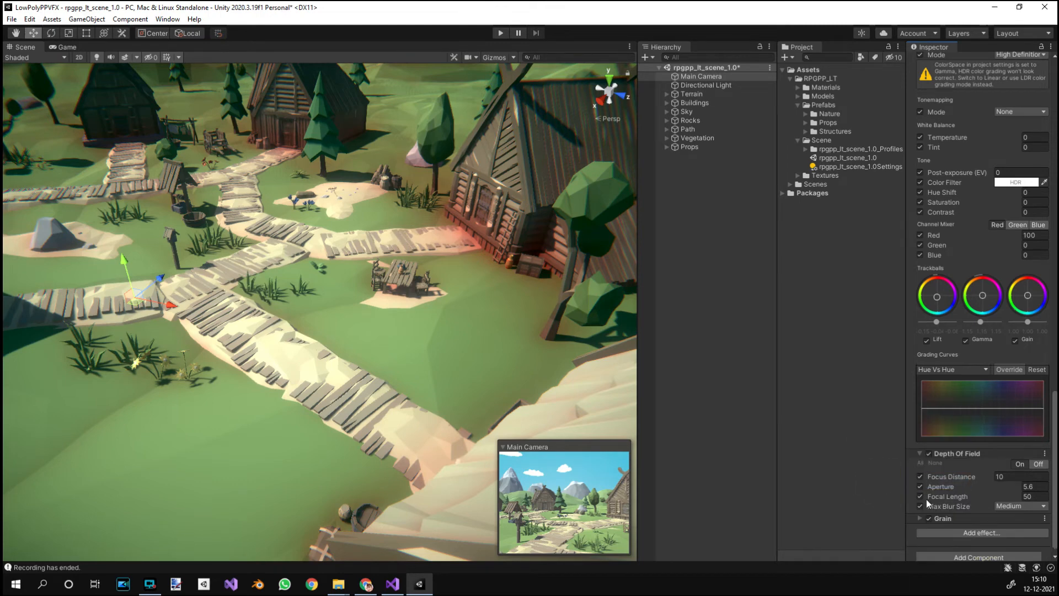
{"action": "left_click", "coordinate": [919, 517]}
{"action": "scroll", "coordinate": [931, 521], "scroll_direction": "down", "scroll_amount": 2}
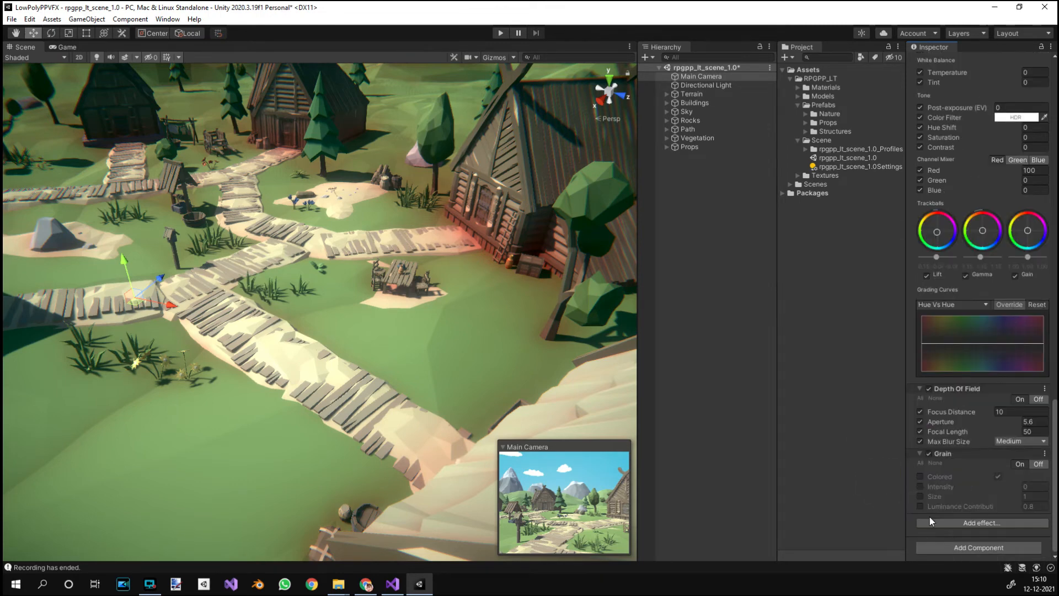
{"action": "left_click", "coordinate": [920, 463]}
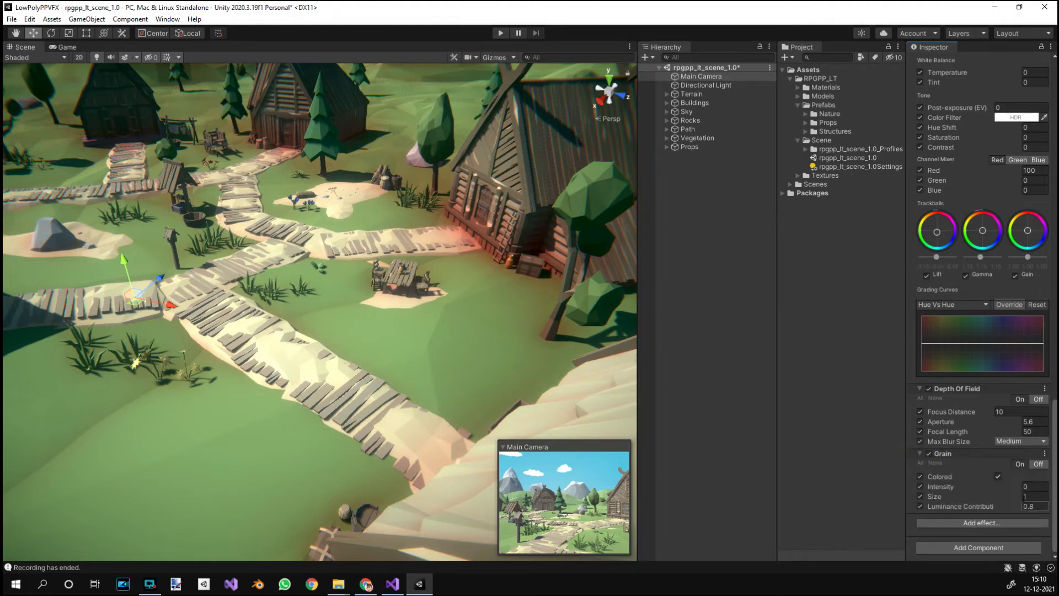
- Try a Grain intensity of 1 on the village, and set the intensity to 0.2
{"action": "left_click", "coordinate": [1035, 486]}
{"action": "type", "text": "1"}
{"action": "scroll", "coordinate": [426, 389], "scroll_direction": "up", "scroll_amount": 10}
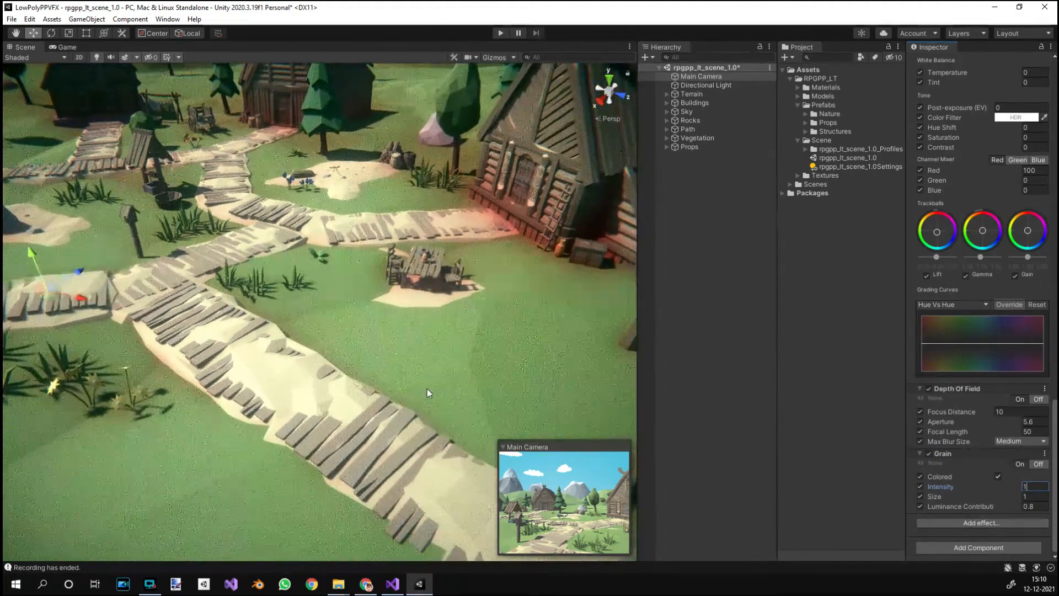
{"action": "scroll", "coordinate": [427, 392], "scroll_direction": "down", "scroll_amount": 5}
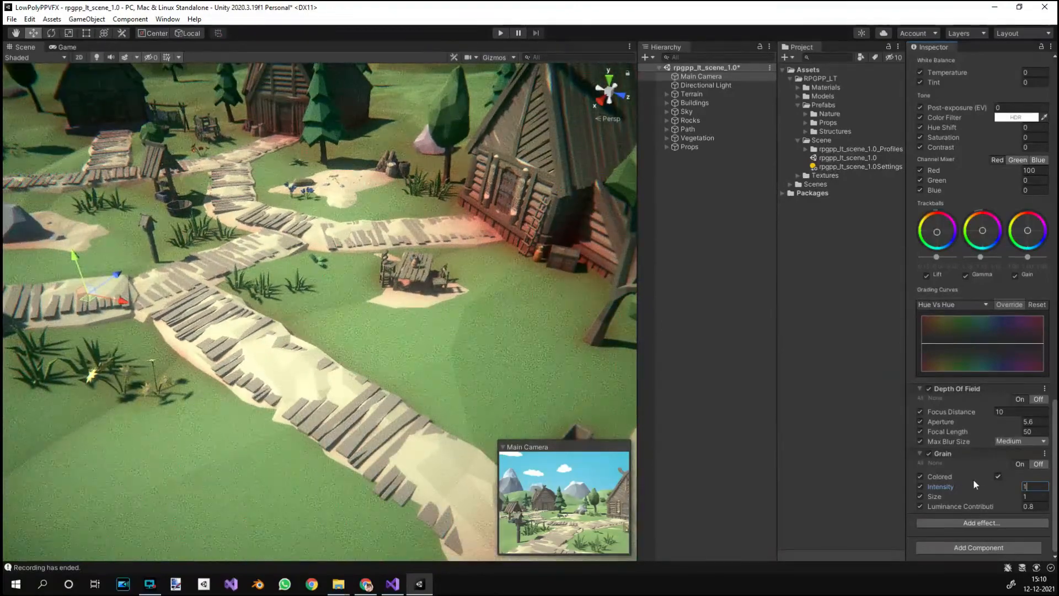
{"action": "left_click", "coordinate": [1032, 485]}
{"action": "type", "text": "0.1"}
- Add a Lens Distortion effect to the Post-process Volume and enable all of its override parameters
{"action": "left_click", "coordinate": [991, 526]}
{"action": "mouse_move", "coordinate": [1001, 524]}
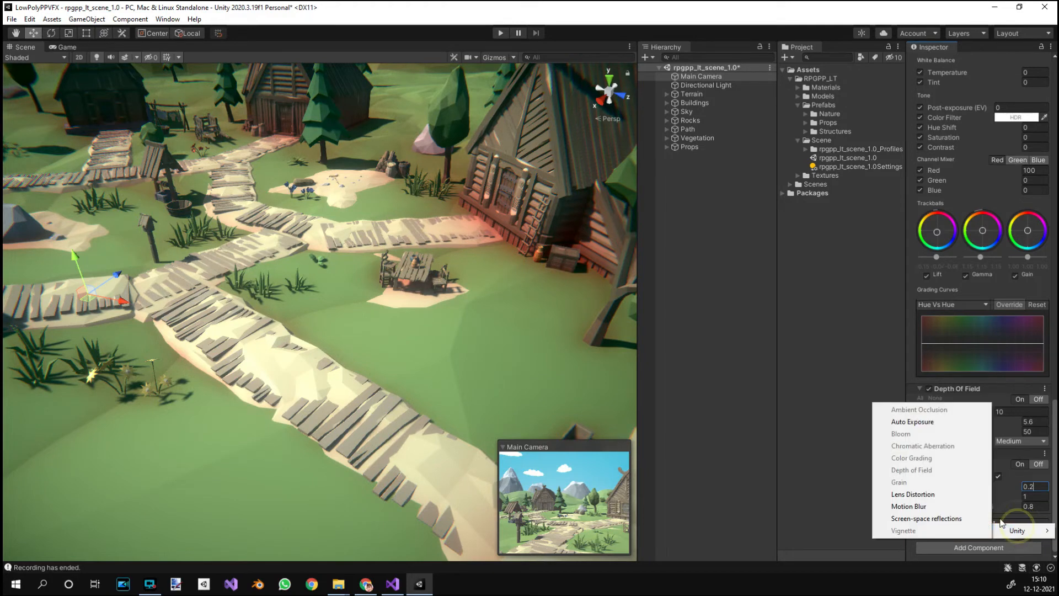
{"action": "left_click", "coordinate": [913, 493]}
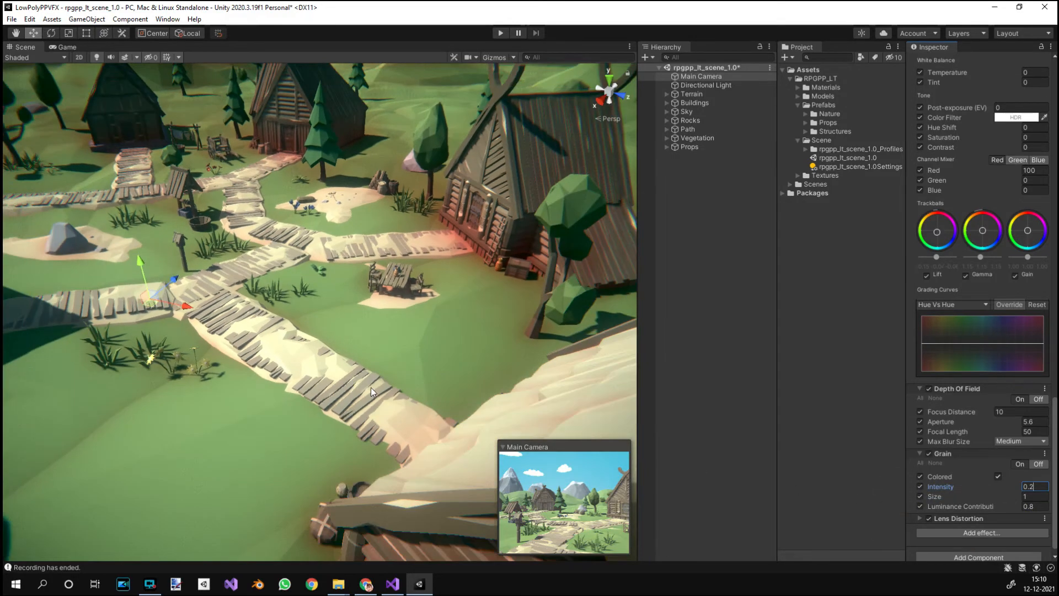
{"action": "left_click", "coordinate": [919, 518]}
{"action": "scroll", "coordinate": [964, 513], "scroll_direction": "down", "scroll_amount": 3}
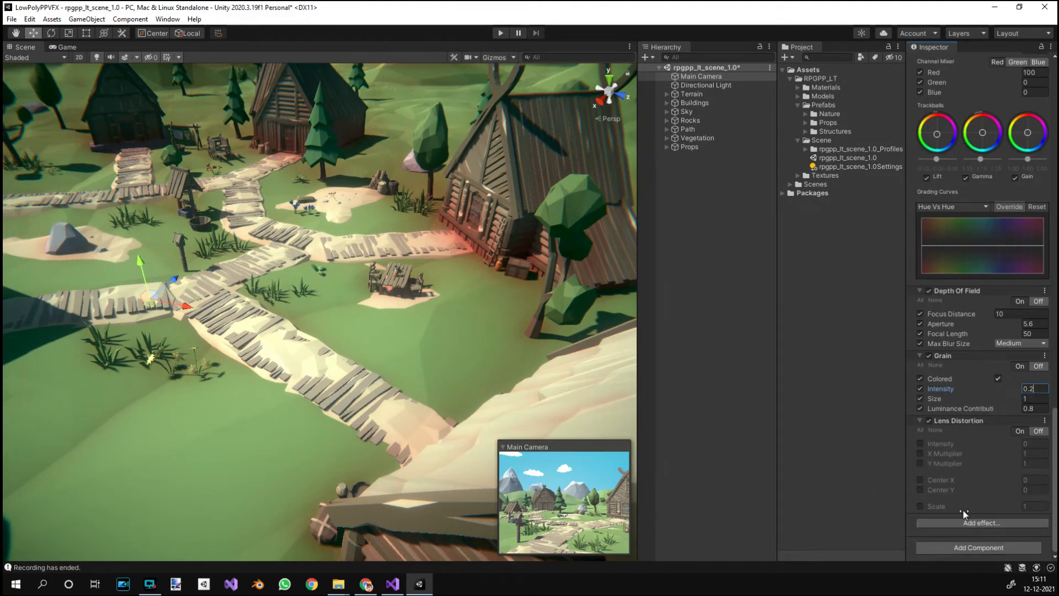
{"action": "left_click", "coordinate": [920, 429]}
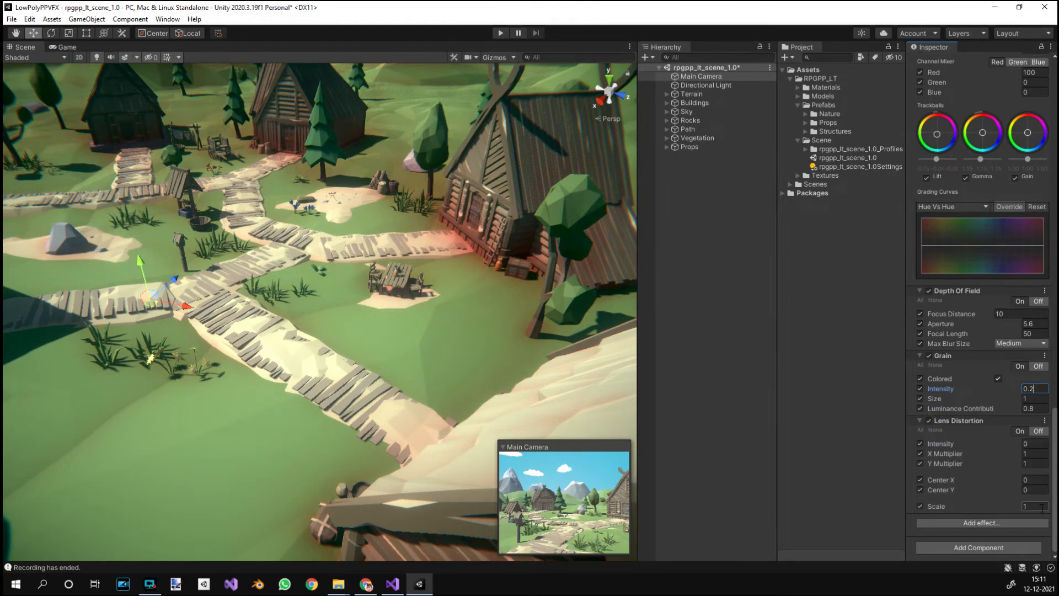
- Try Lens Distortion intensities of 2 and 111, and set the intensity to 1
{"action": "left_click", "coordinate": [1035, 444]}
{"action": "type", "text": "1"}
{"action": "scroll", "coordinate": [407, 378], "scroll_direction": "down", "scroll_amount": 2}
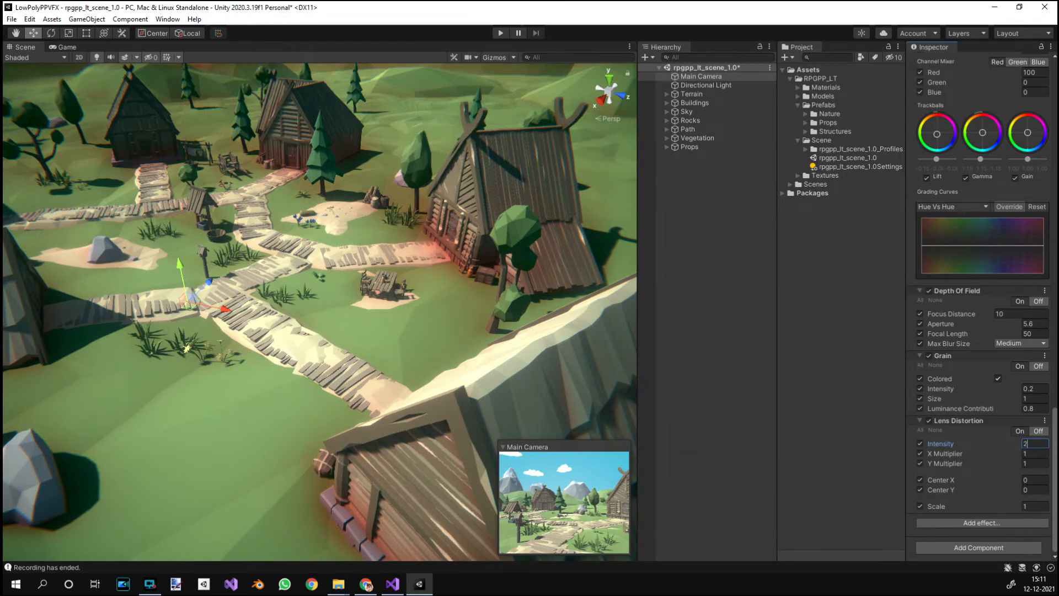
{"action": "key", "text": "BackSpace"}
{"action": "type", "text": "10"}
{"action": "key", "text": "BackSpace"}
{"action": "type", "text": "11"}
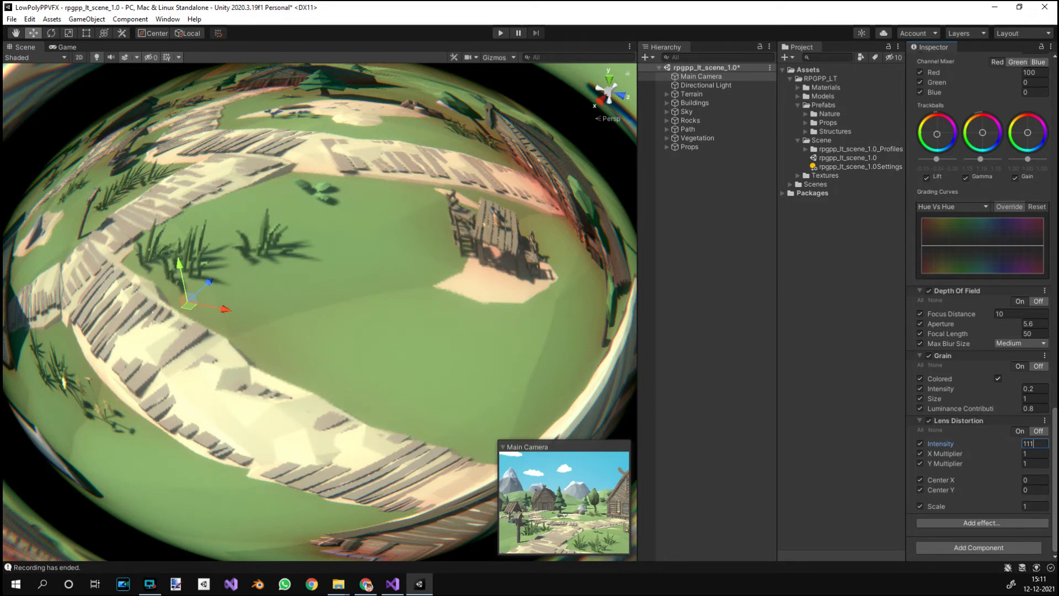
{"action": "key", "text": "BackSpace"}
{"action": "key", "text": "BackSpace"}
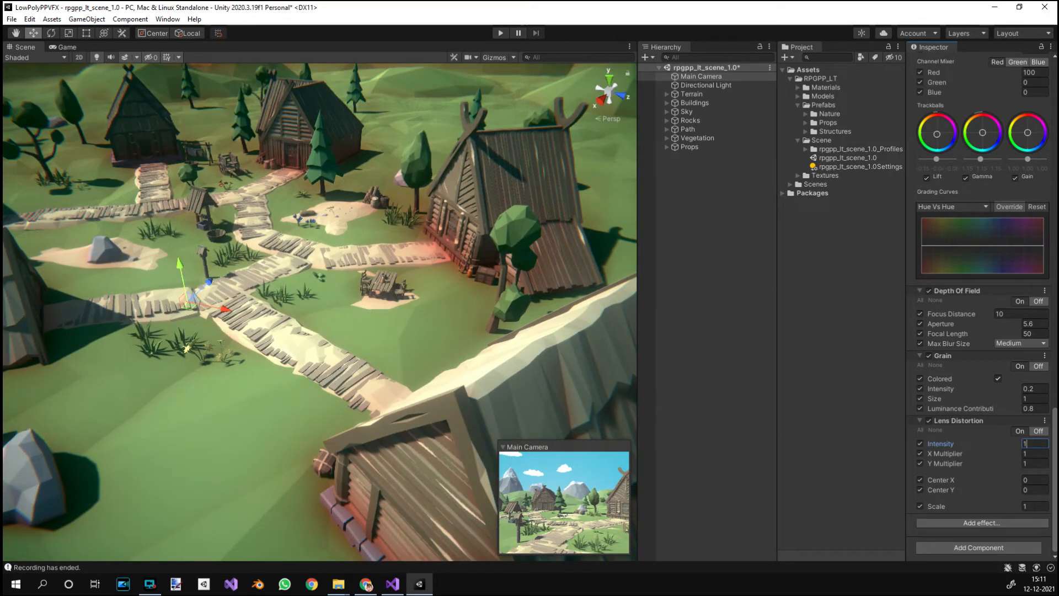
{"action": "key", "text": "Return"}
- Add a Motion Blur effect to the Post-process Volume and enable all of its override parameters
{"action": "left_click", "coordinate": [1000, 523]}
{"action": "mouse_move", "coordinate": [1000, 523]}
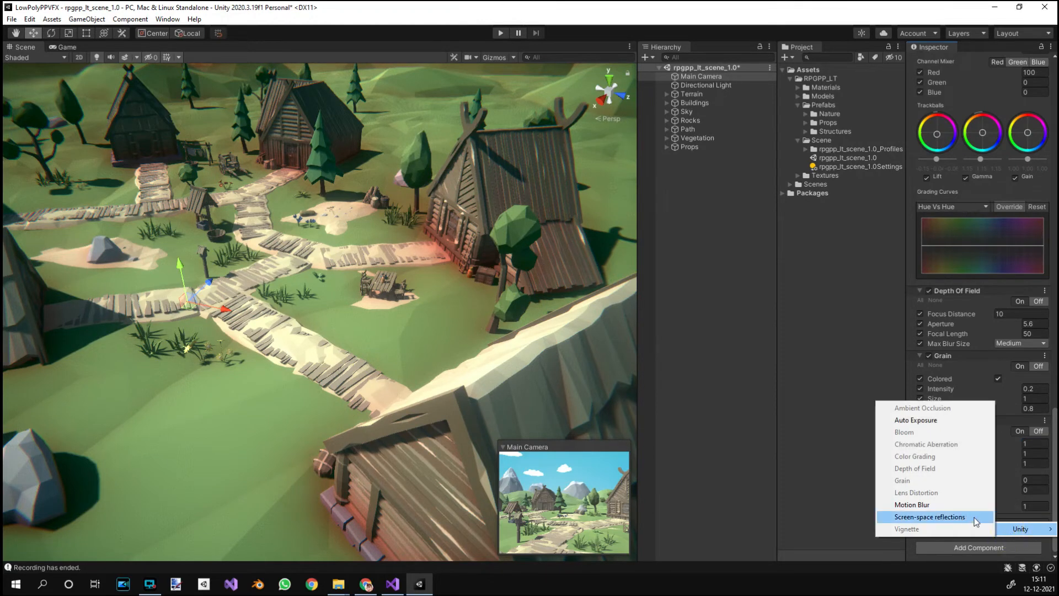
{"action": "left_click", "coordinate": [932, 507]}
{"action": "scroll", "coordinate": [930, 510], "scroll_direction": "down", "scroll_amount": 2}
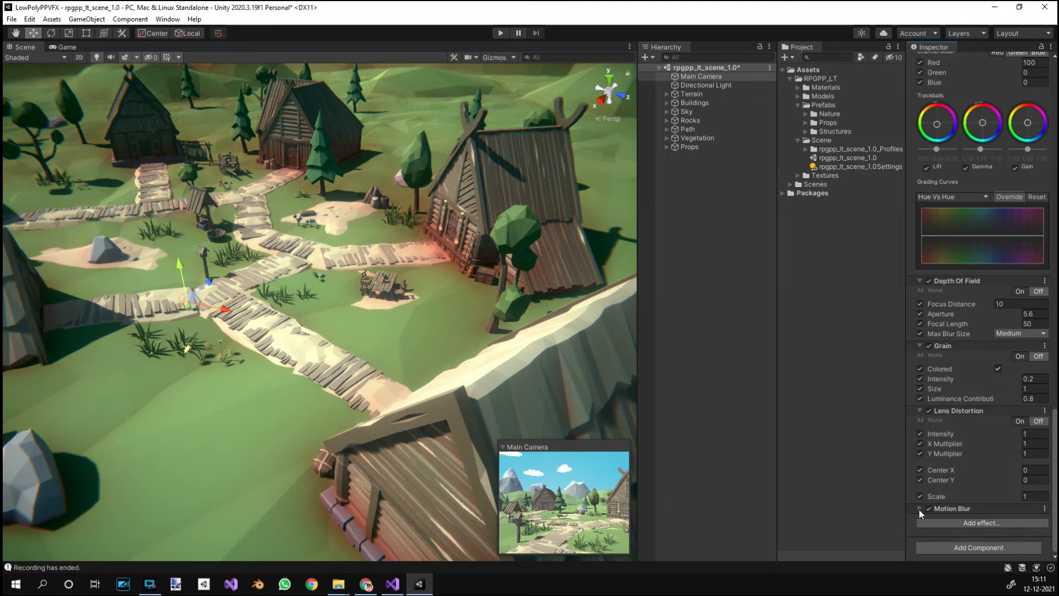
{"action": "left_click", "coordinate": [919, 508]}
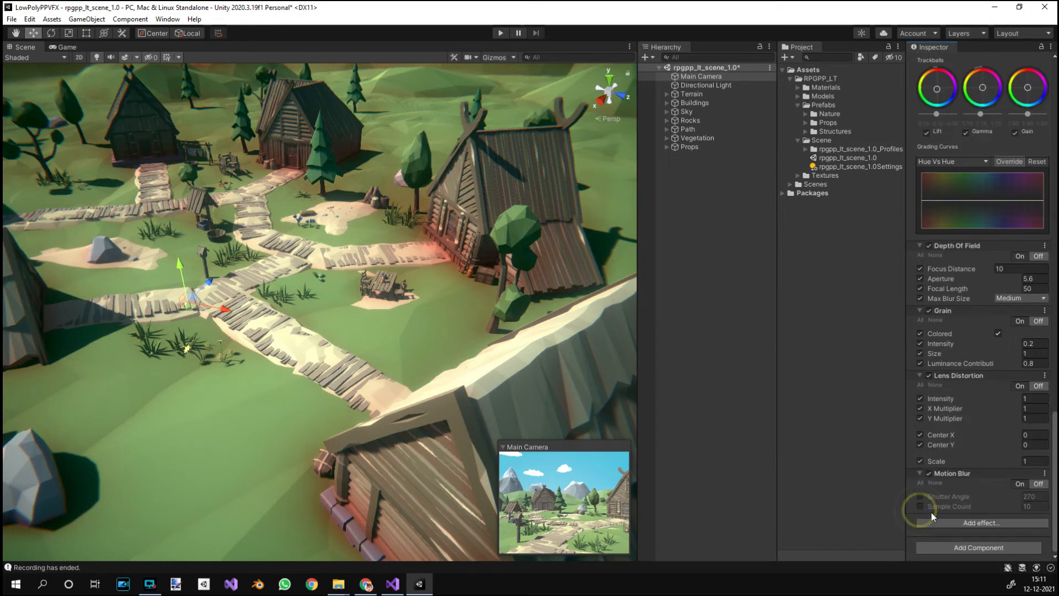
{"action": "left_click", "coordinate": [919, 483]}
- Add a Screen-space reflections effect to the Post-process Volume and enable all of its override parameters
{"action": "left_click", "coordinate": [994, 524]}
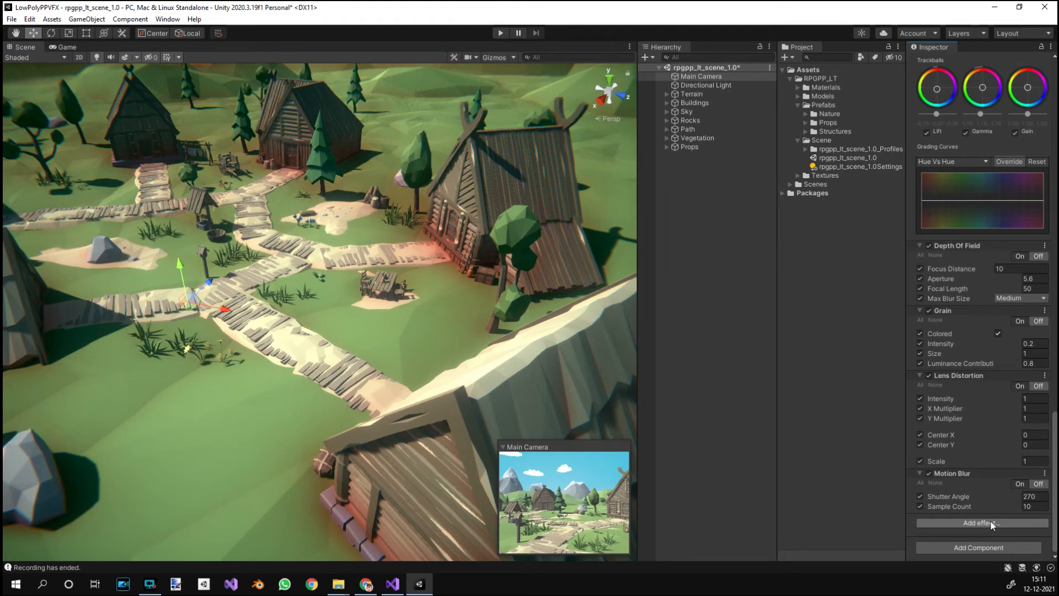
{"action": "mouse_move", "coordinate": [1002, 528]}
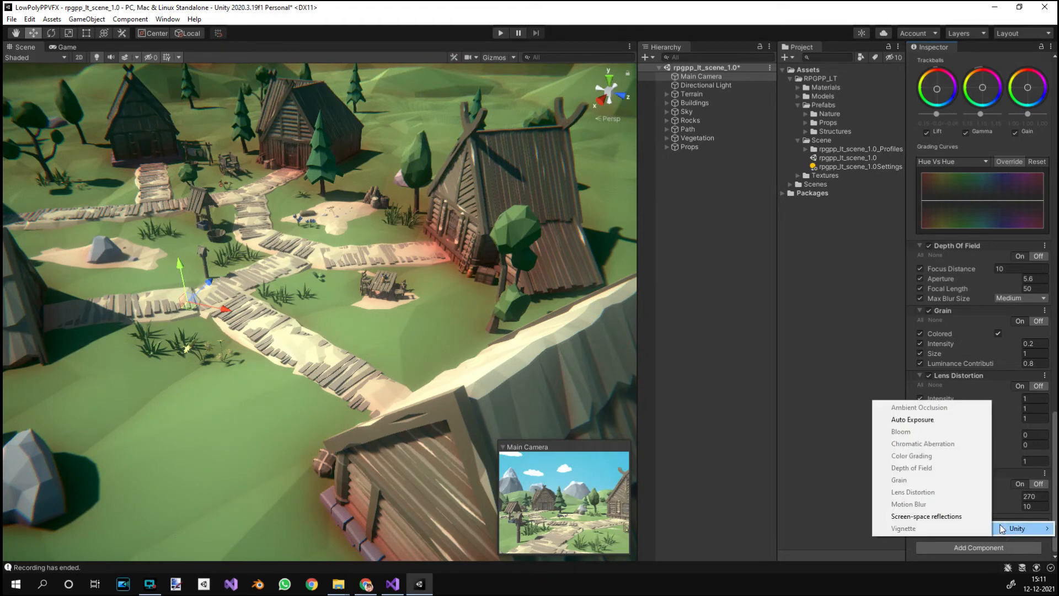
{"action": "left_click", "coordinate": [938, 517]}
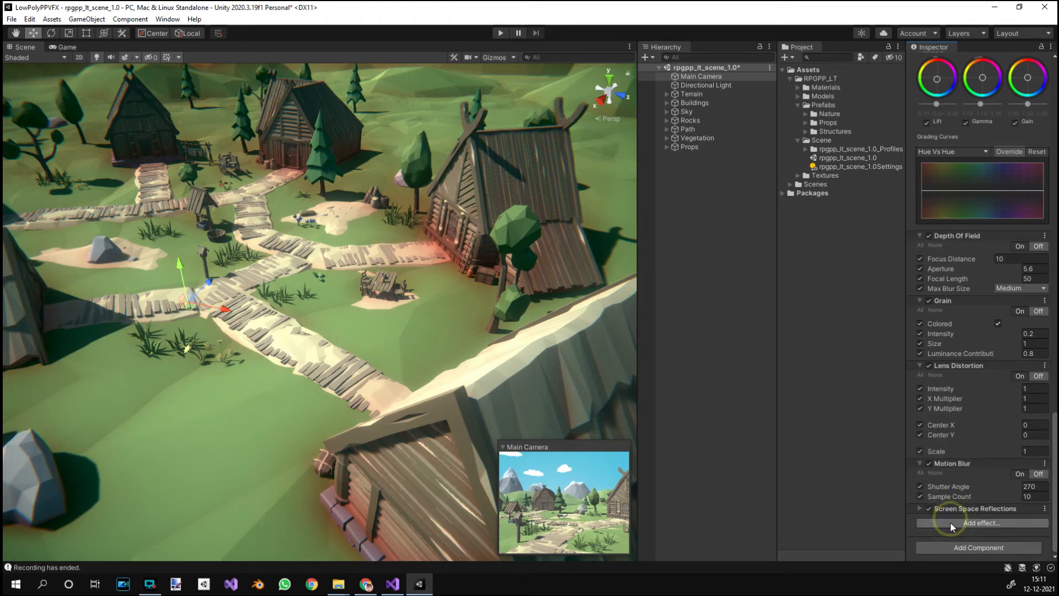
{"action": "left_click", "coordinate": [919, 509]}
{"action": "scroll", "coordinate": [932, 518], "scroll_direction": "down", "scroll_amount": 3}
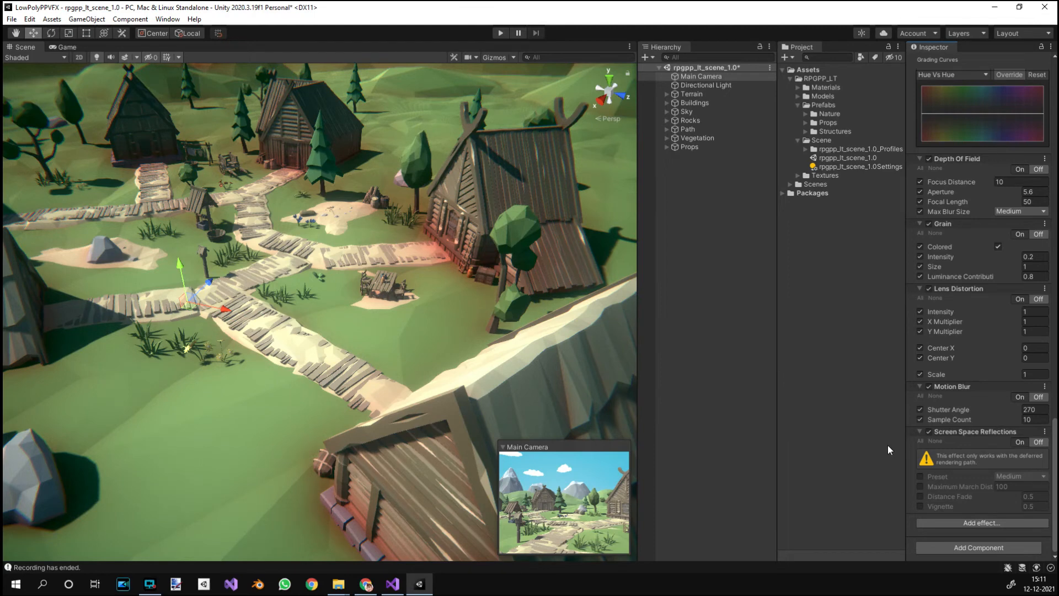
{"action": "left_click", "coordinate": [921, 439]}
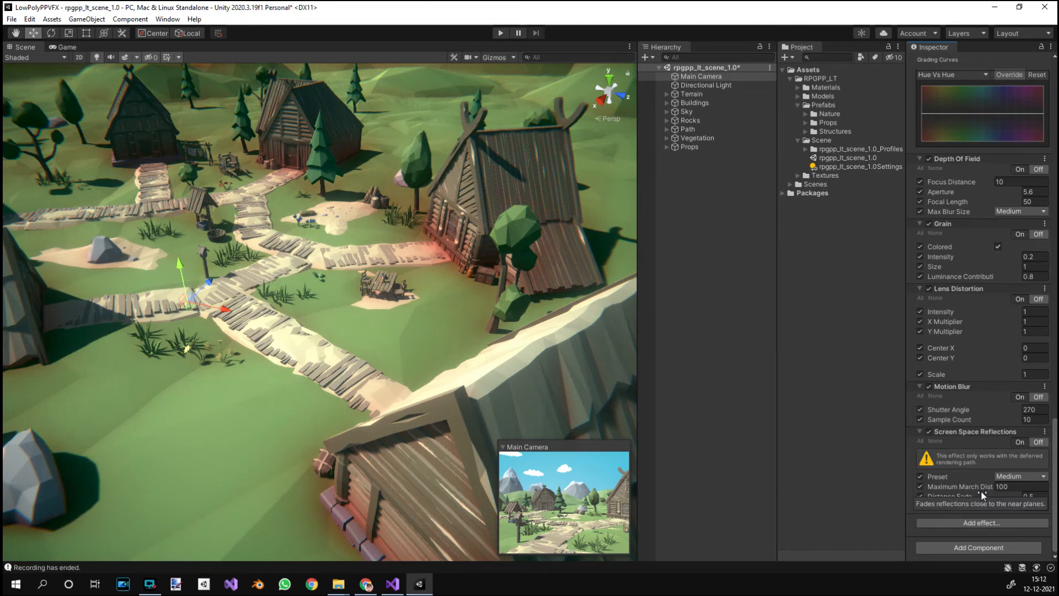
- Look around the sky, mountains and village to examine the combined post-processing effects
{"action": "right_click_drag", "start_coordinate": [378, 359], "coordinate": [396, 324]}
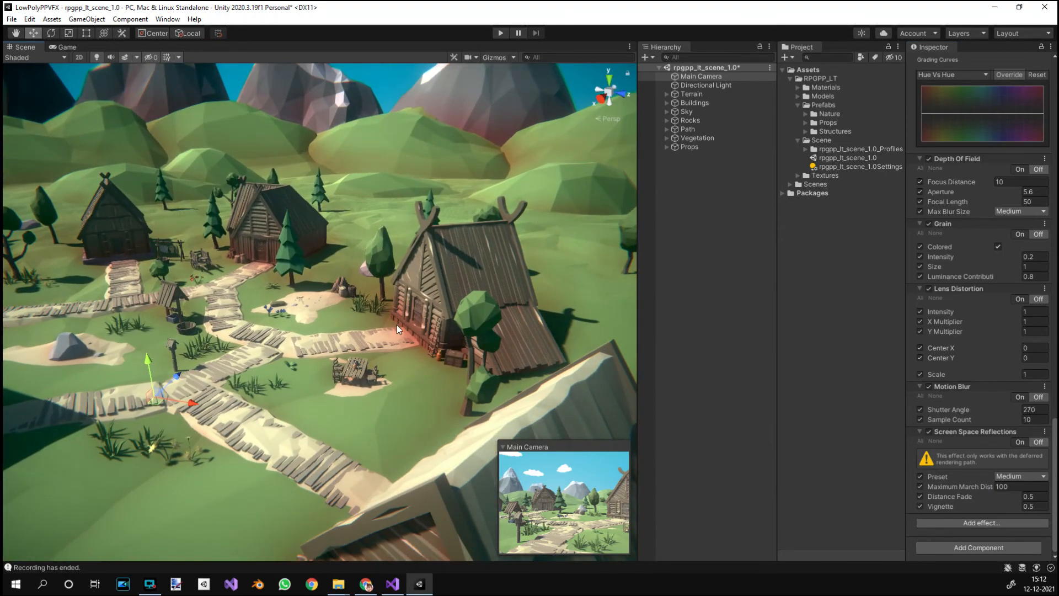
{"action": "right_click_drag", "start_coordinate": [382, 265], "coordinate": [288, 355]}
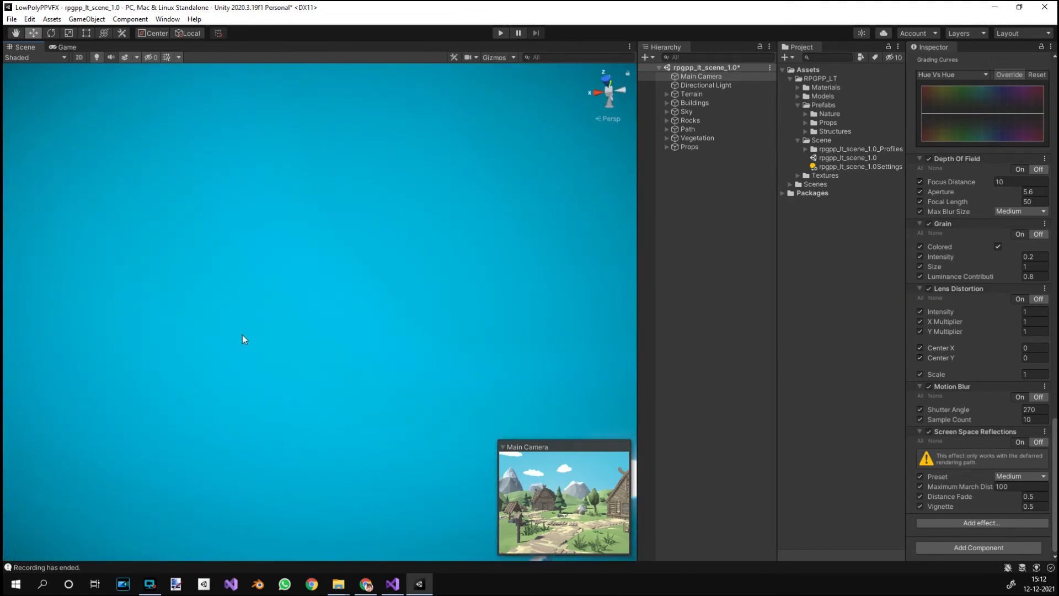
{"action": "right_click_drag", "start_coordinate": [242, 338], "coordinate": [265, 329]}
{"action": "key", "text": "w"}
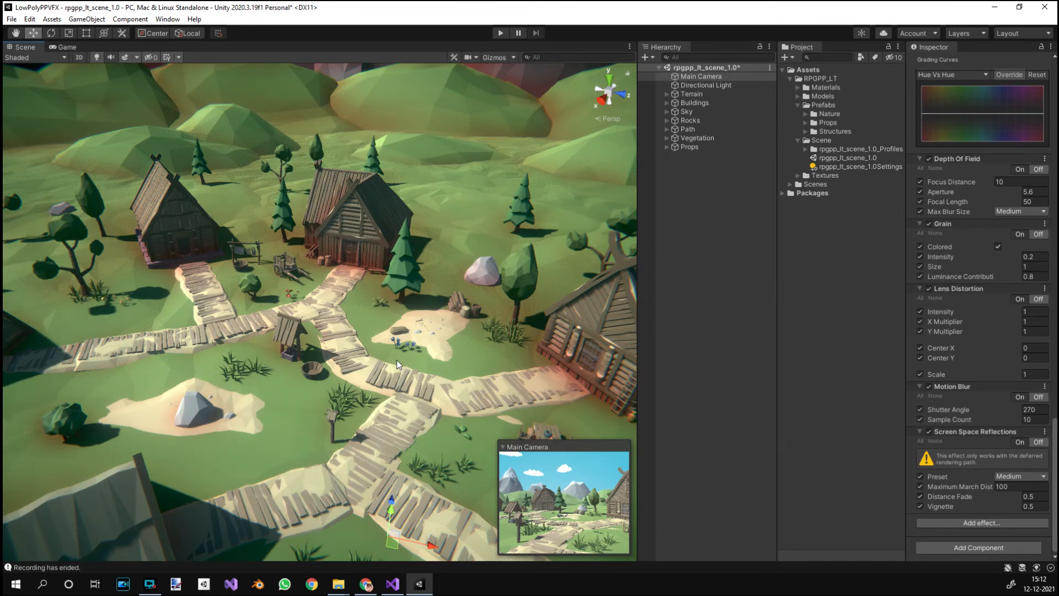
- Check the list of addable effects, and deselect the Main Camera
{"action": "left_click", "coordinate": [1001, 522]}
{"action": "mouse_move", "coordinate": [1019, 533]}
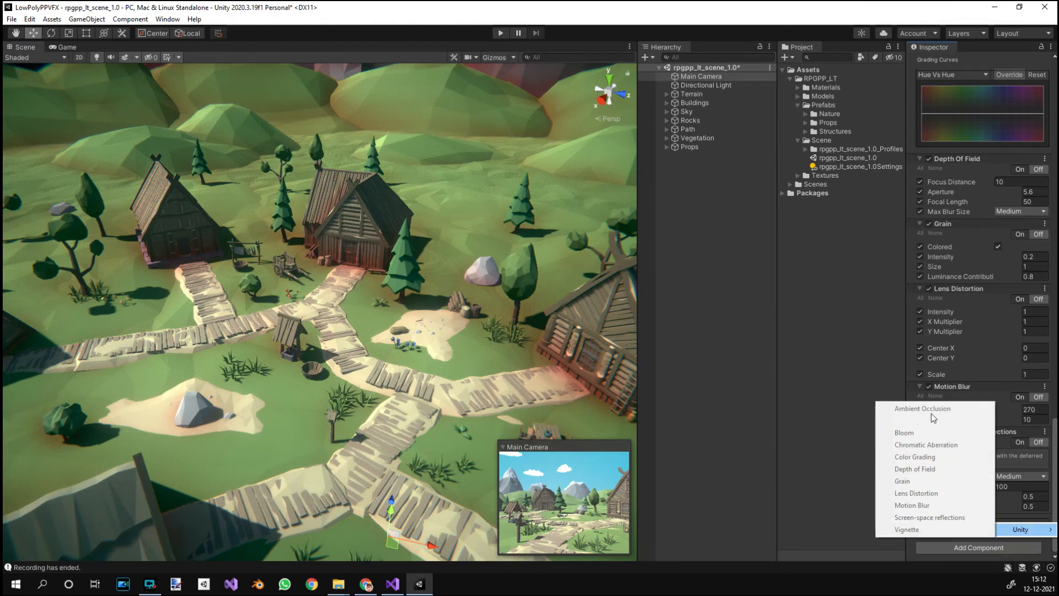
{"action": "left_click", "coordinate": [835, 417]}
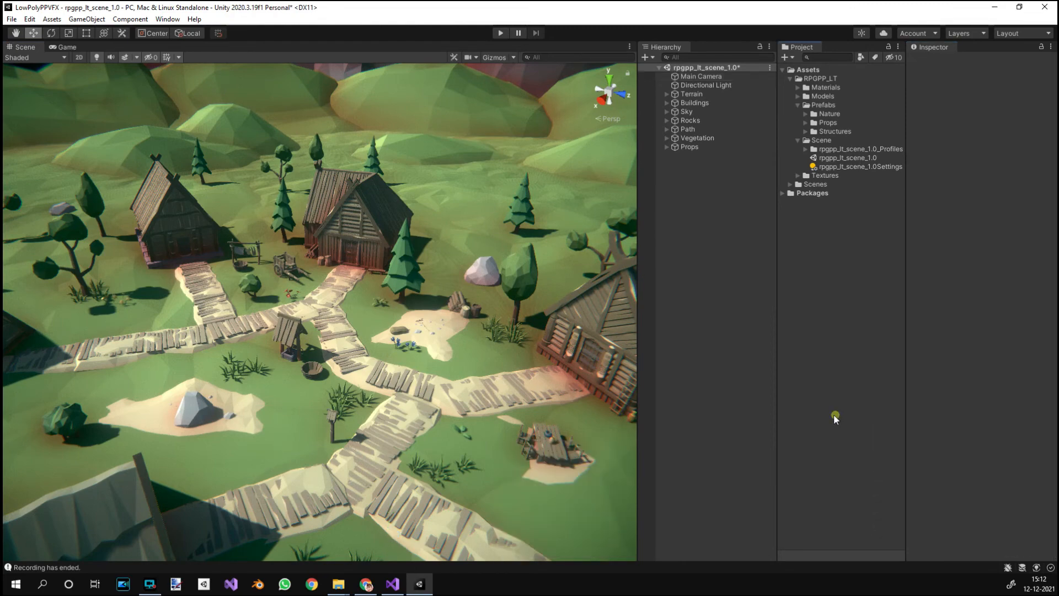
- Examine the finished post-processing look of the village from close up and from a distance
{"action": "scroll", "coordinate": [470, 370], "scroll_direction": "down", "scroll_amount": 3}
{"action": "scroll", "coordinate": [470, 390], "scroll_direction": "down", "scroll_amount": 5}
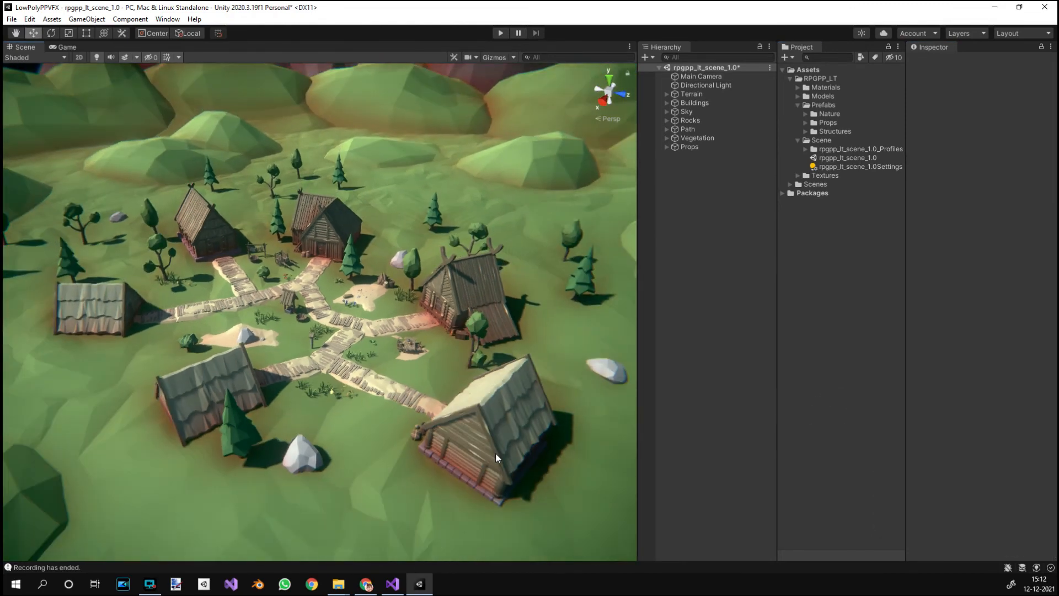
{"action": "scroll", "coordinate": [496, 452], "scroll_direction": "up", "scroll_amount": 7}
{"action": "scroll", "coordinate": [568, 373], "scroll_direction": "down", "scroll_amount": 3}
{"action": "scroll", "coordinate": [571, 367], "scroll_direction": "up", "scroll_amount": 5}
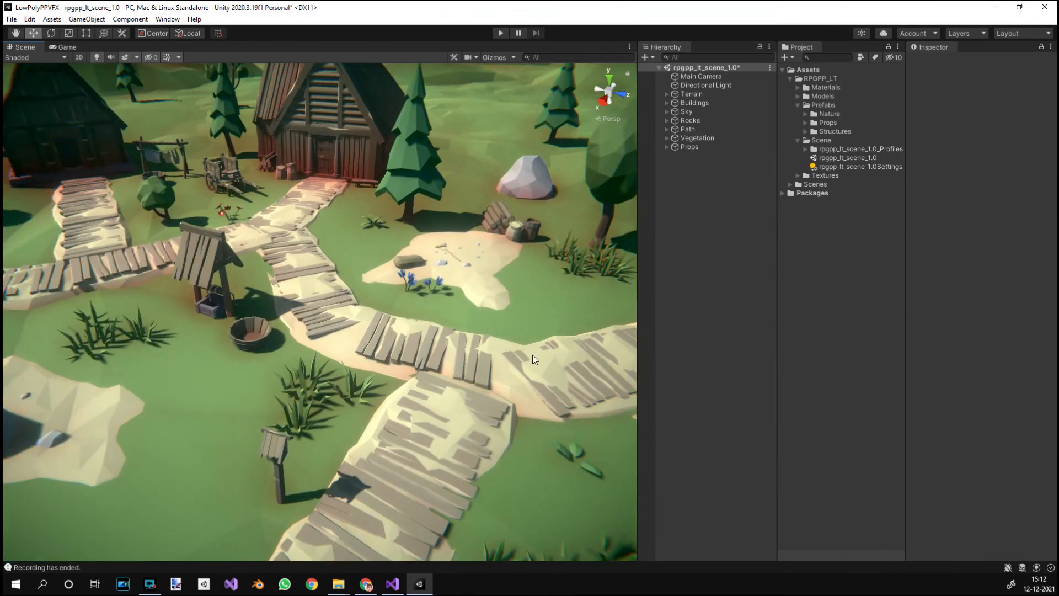
{"action": "scroll", "coordinate": [532, 355], "scroll_direction": "down", "scroll_amount": 4}
{"action": "scroll", "coordinate": [524, 359], "scroll_direction": "up", "scroll_amount": 2}
{"action": "scroll", "coordinate": [526, 366], "scroll_direction": "down", "scroll_amount": 5}
{"action": "scroll", "coordinate": [527, 365], "scroll_direction": "up", "scroll_amount": 3}
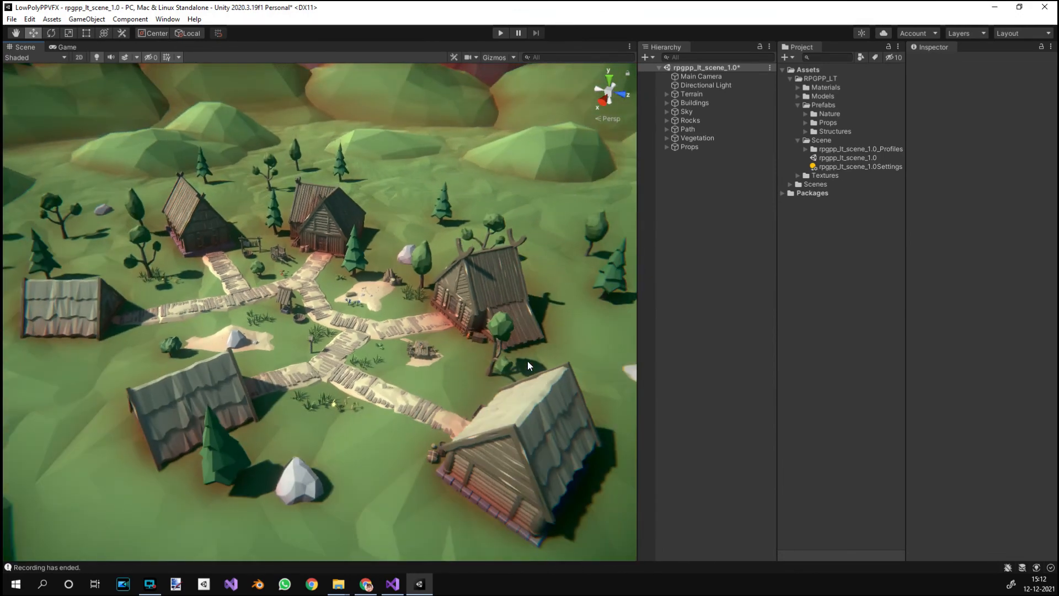